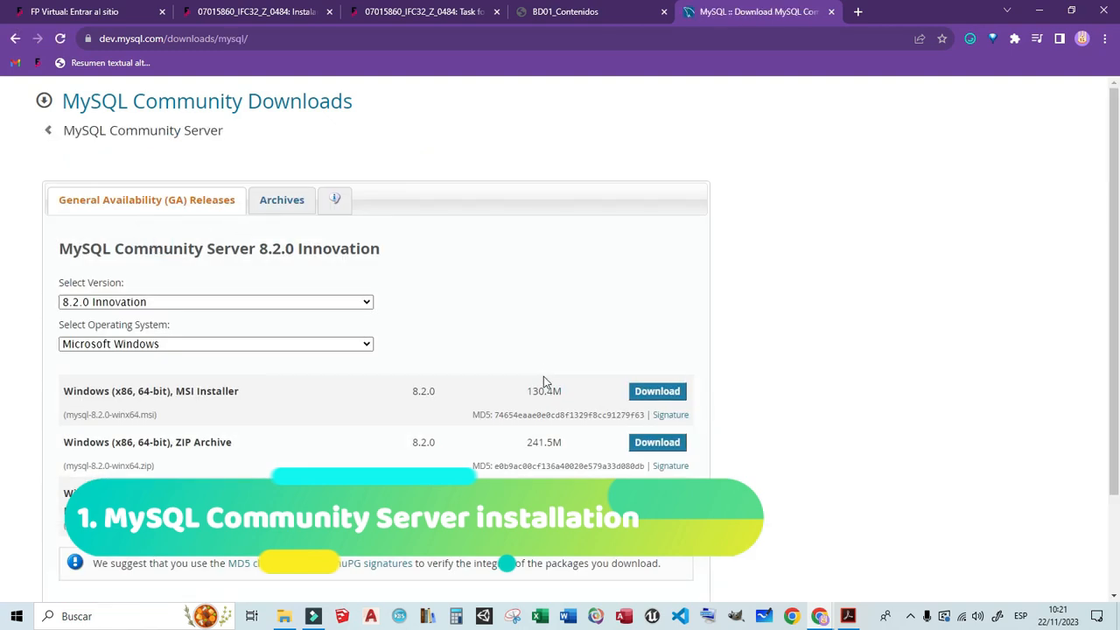
# - Download the MySQL Community Server 8.2.0 MSI Installer for Windows without logging in, and show the downloaded file in its folder
pyautogui.click(655, 399)
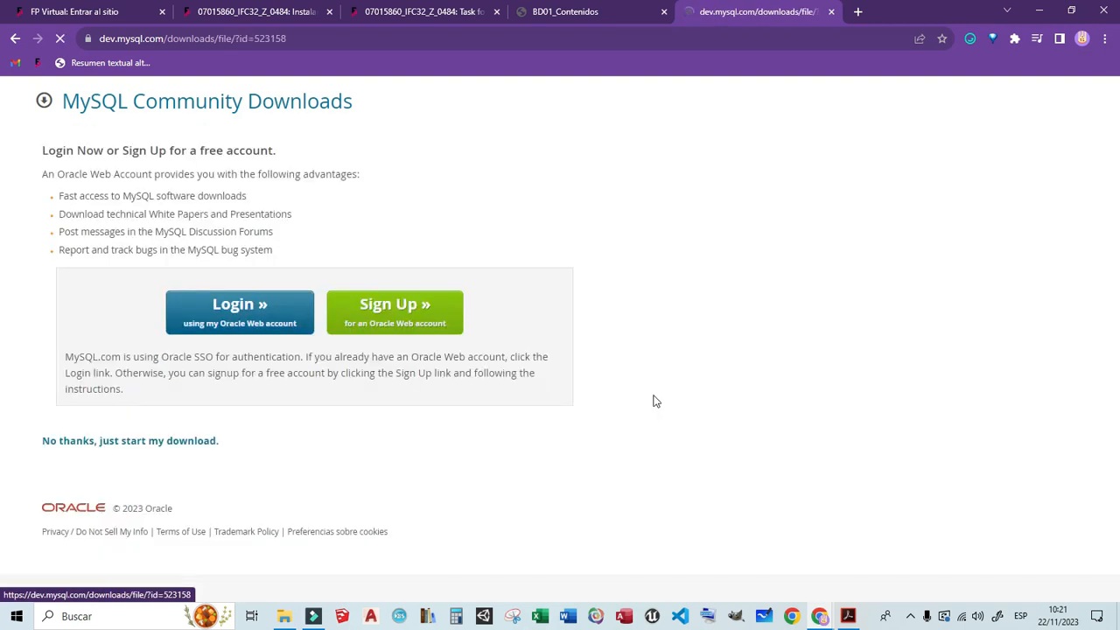
pyautogui.click(61, 444)
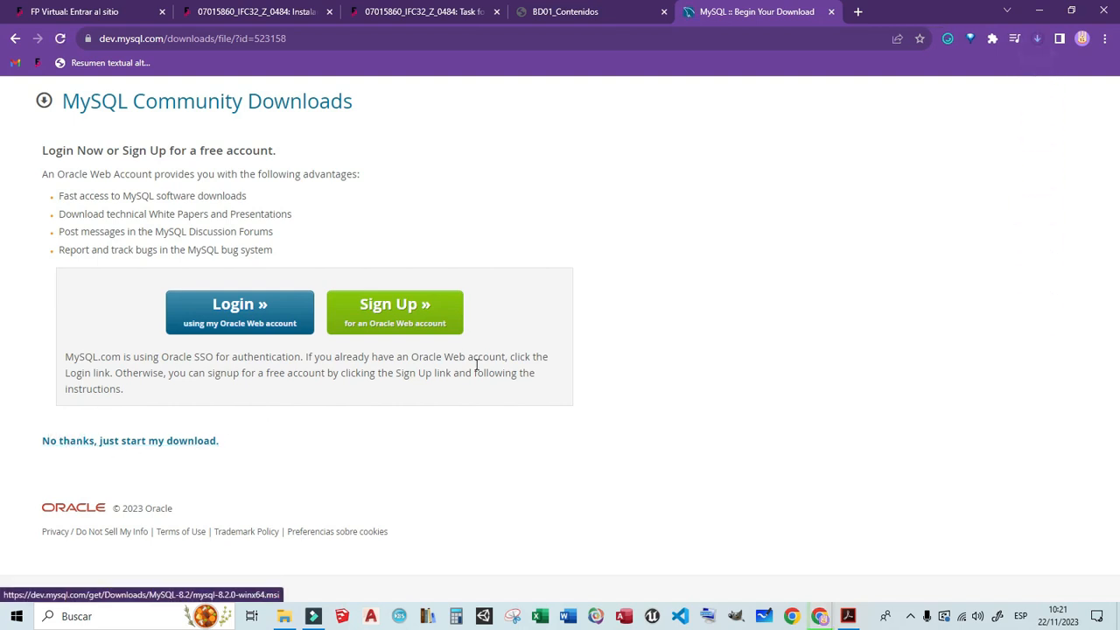
pyautogui.click(1038, 41)
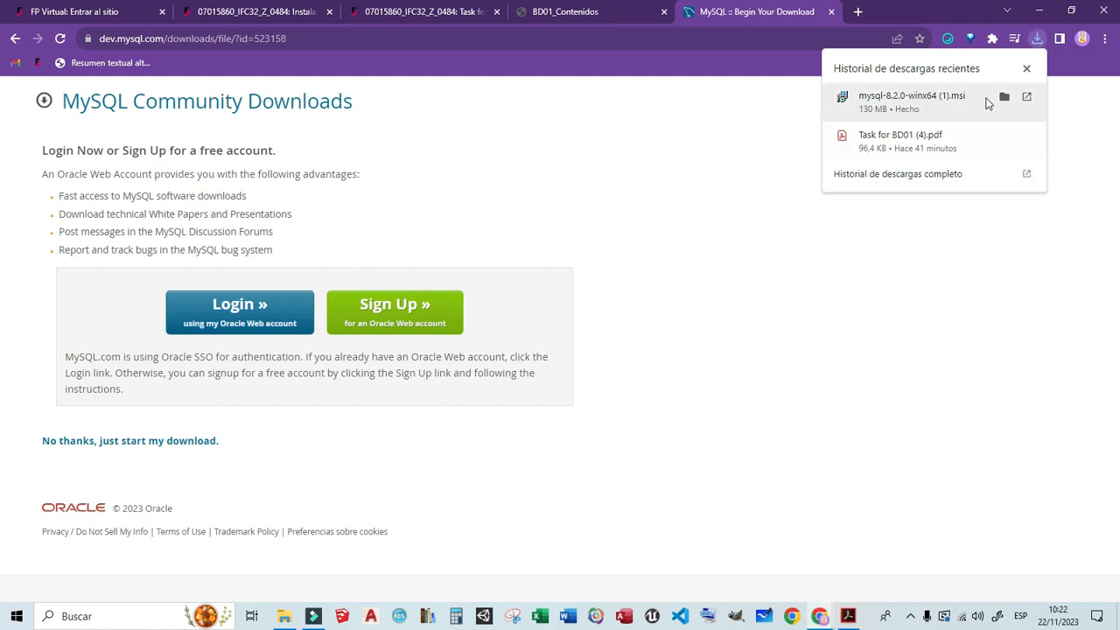
pyautogui.click(1000, 99)
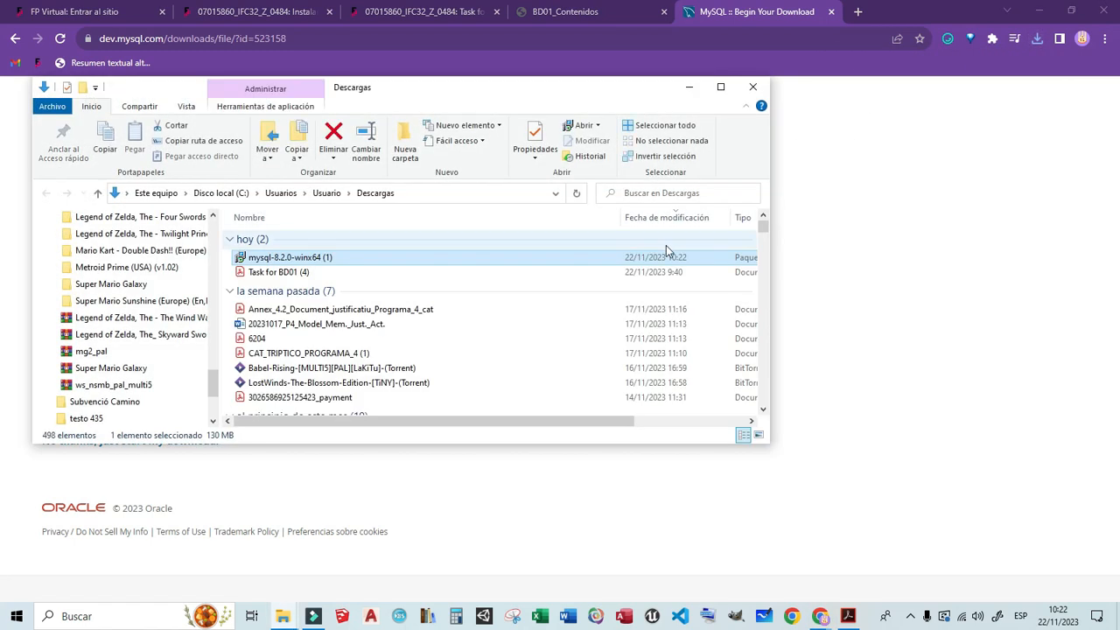
# - Run the mysql-8.2.0-winx64 installer, accept the license agreement and install MySQL Server 8.2 with the Complete setup type
pyautogui.doubleClick(305, 262)
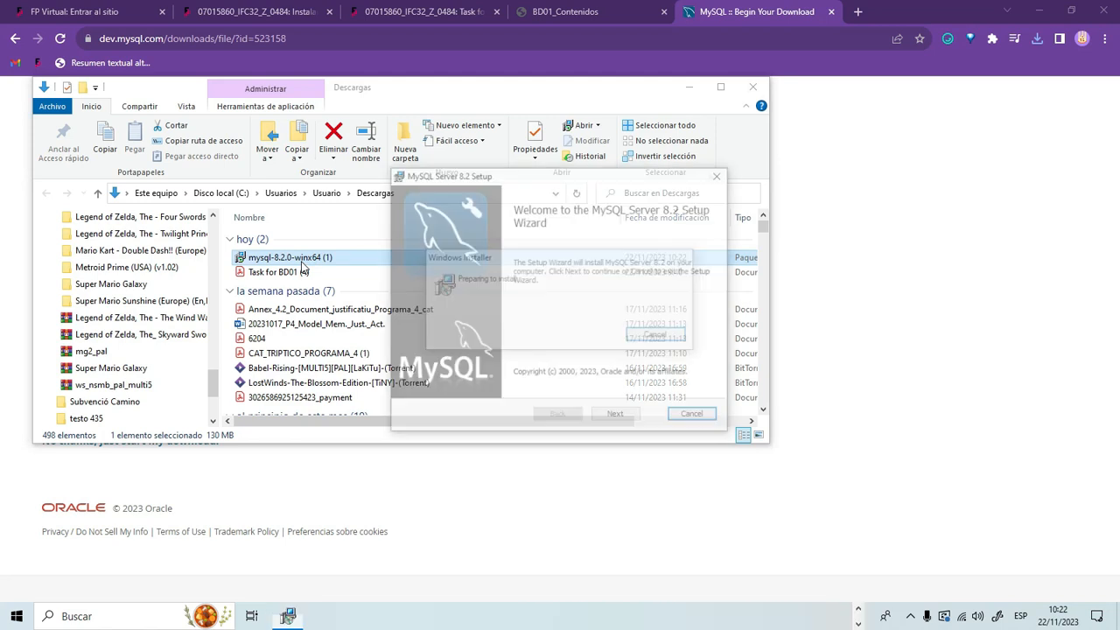
pyautogui.click(602, 418)
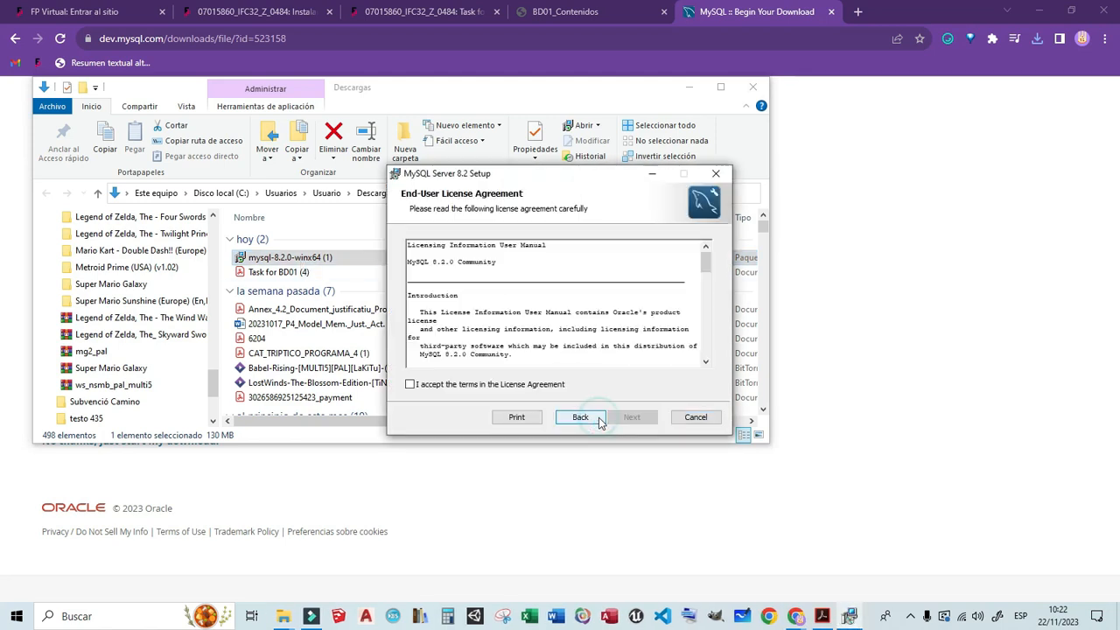
pyautogui.click(417, 386)
pyautogui.click(632, 419)
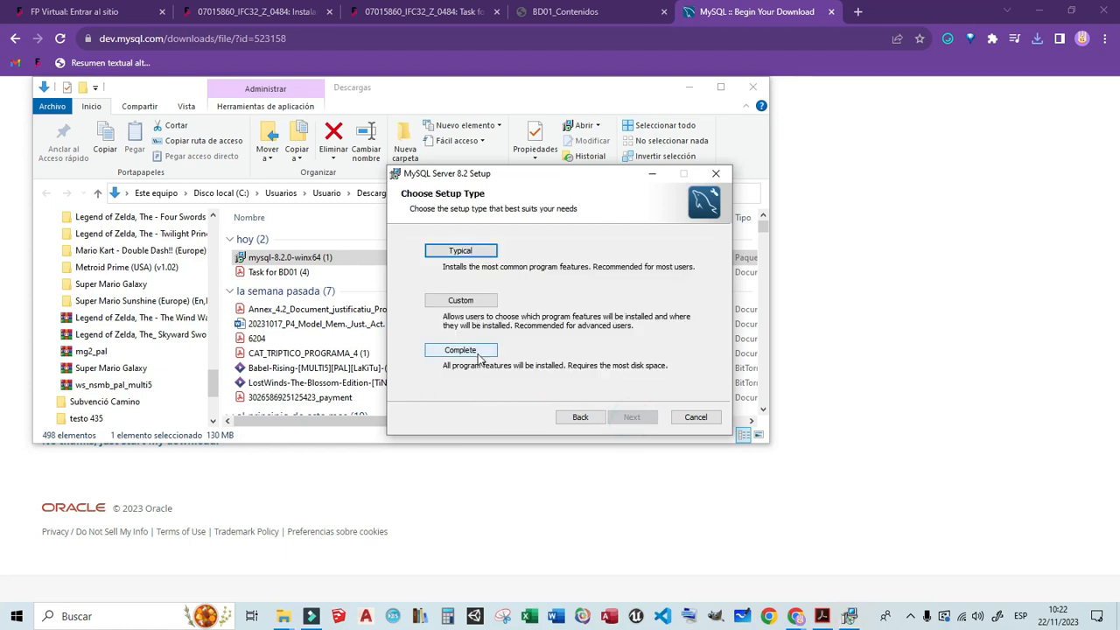
pyautogui.click(462, 354)
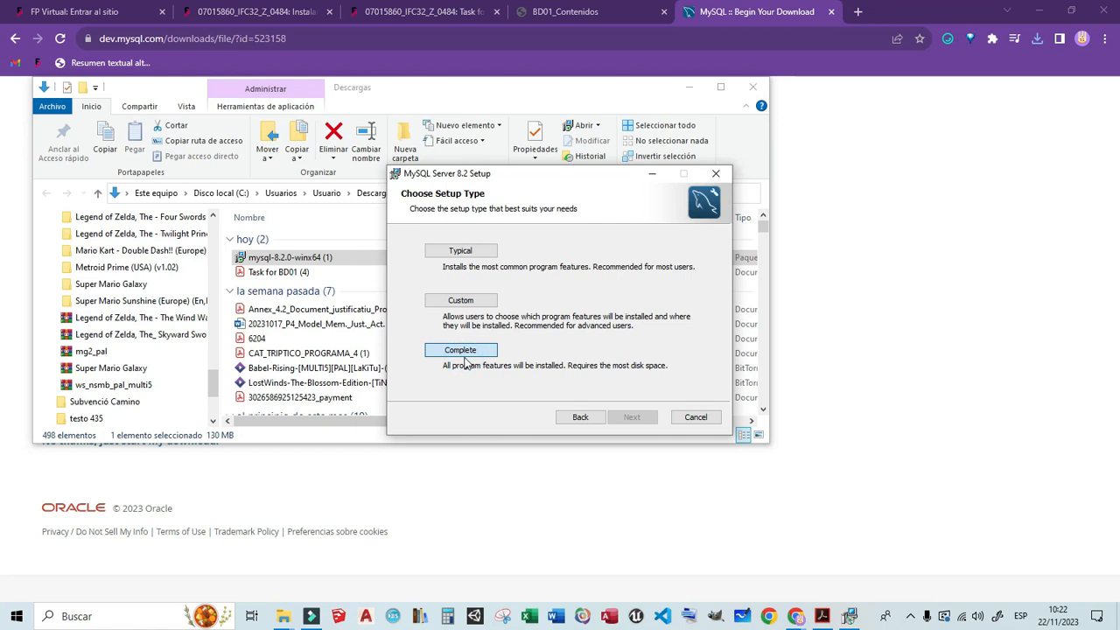
pyautogui.click(608, 421)
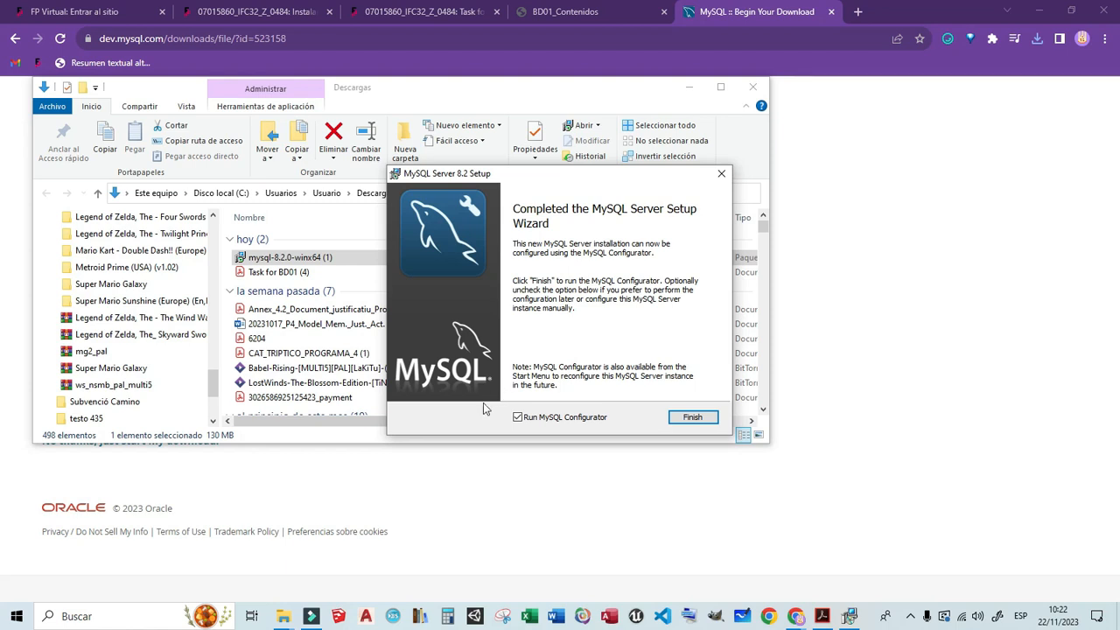
# - Finish the setup wizard with MySQL Configurator launched, and accept the Development Computer type with TCP/IP port 3306
pyautogui.click(681, 418)
pyautogui.click(676, 418)
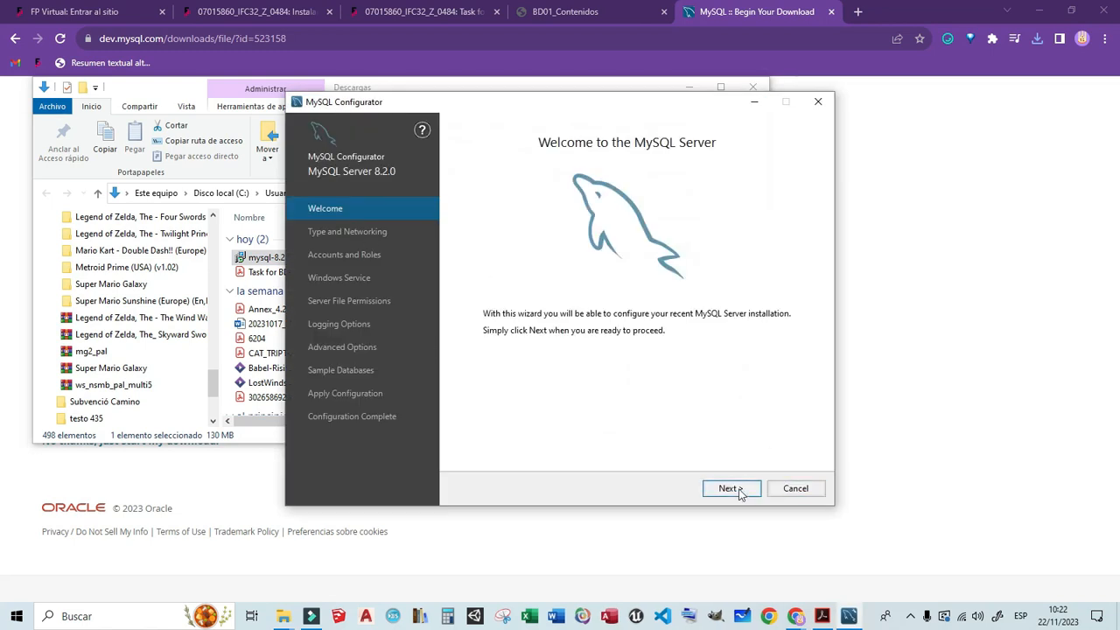
pyautogui.click(709, 491)
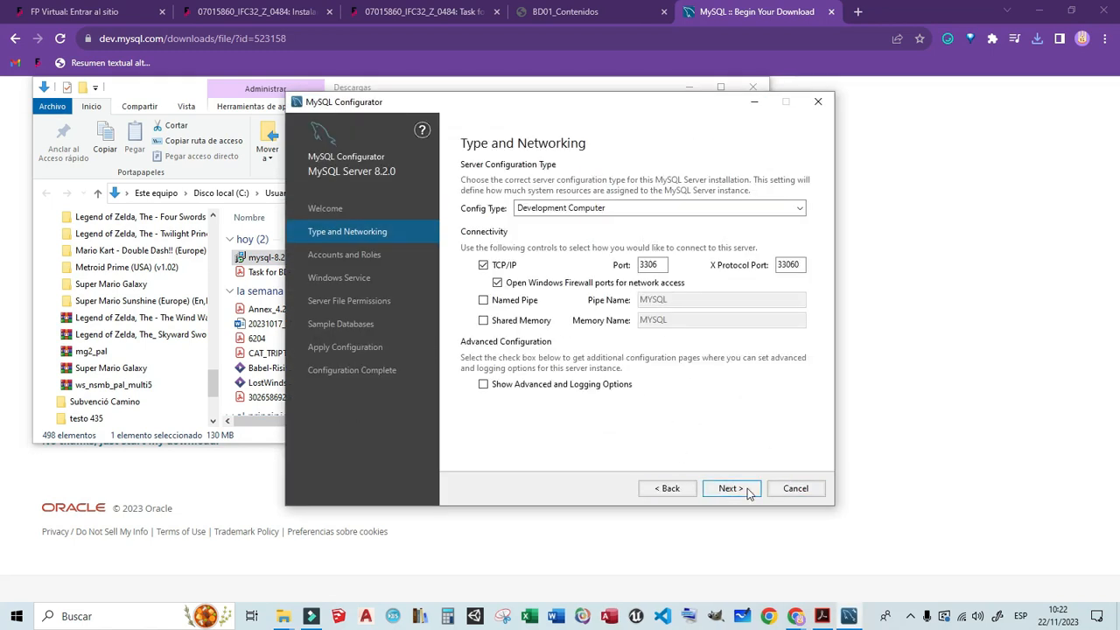
pyautogui.click(714, 487)
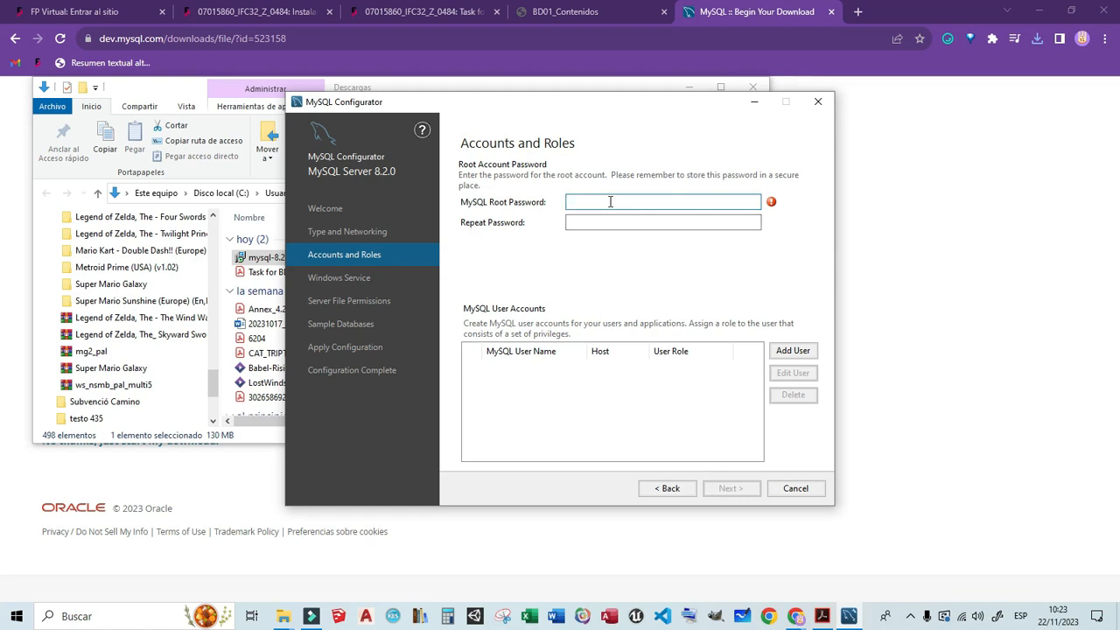
# - Enter and repeat the MySQL root account password, and continue to the Windows service settings
pyautogui.write('789')
pyautogui.press('Tab')
pyautogui.write('123456789')
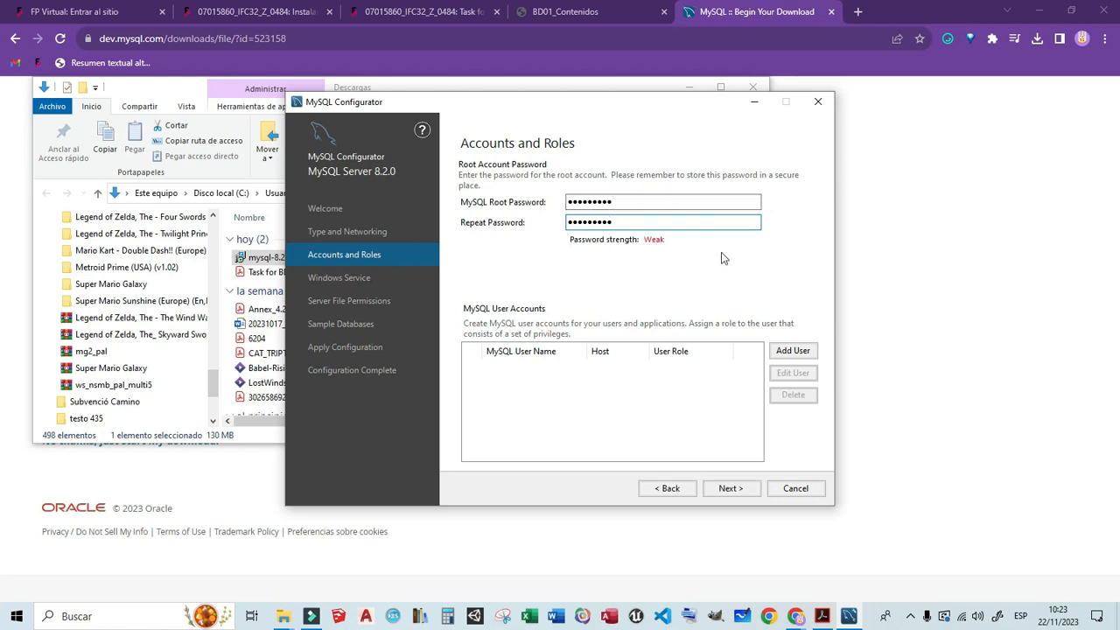
pyautogui.click(750, 492)
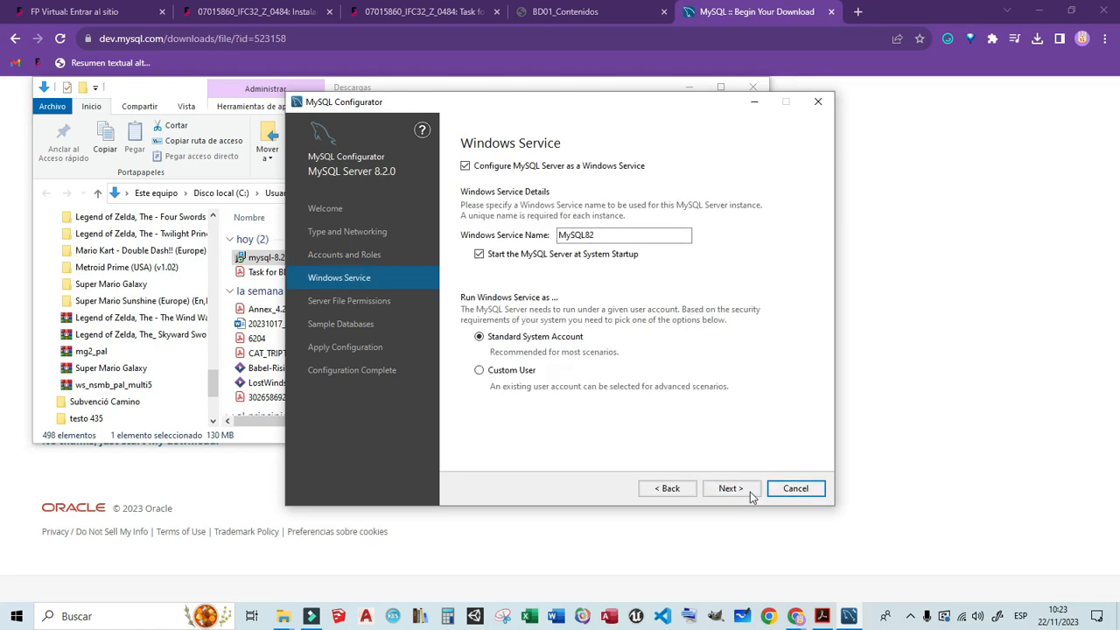
# - Accept the MySQL82 Windows service under the Standard System Account, full-access file permissions, and the default sample database settings
pyautogui.click(725, 498)
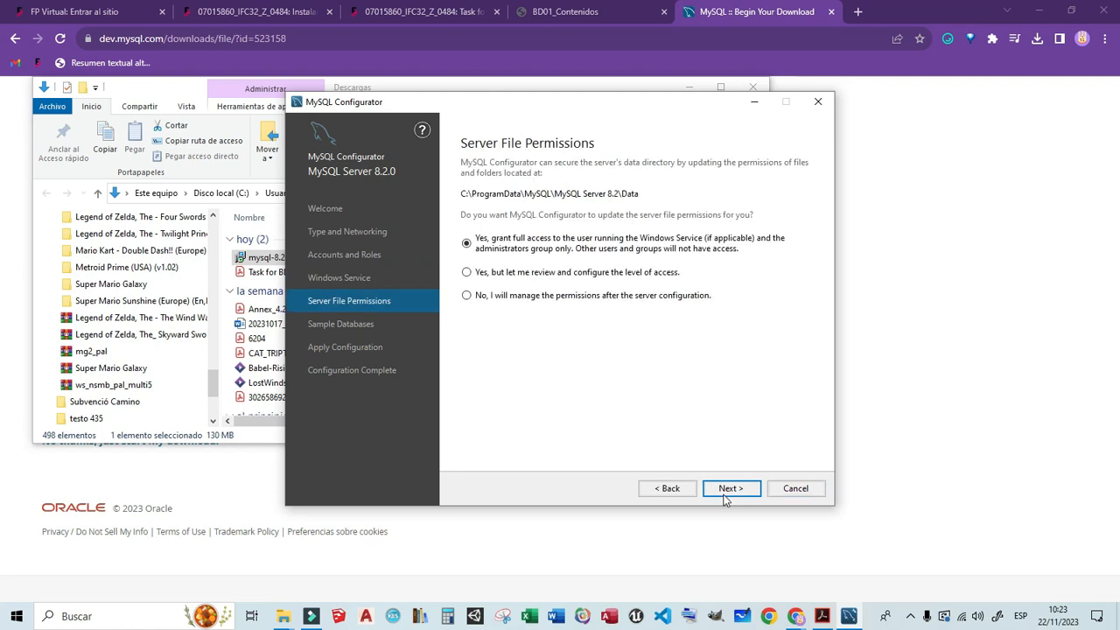
pyautogui.click(725, 498)
pyautogui.click(725, 496)
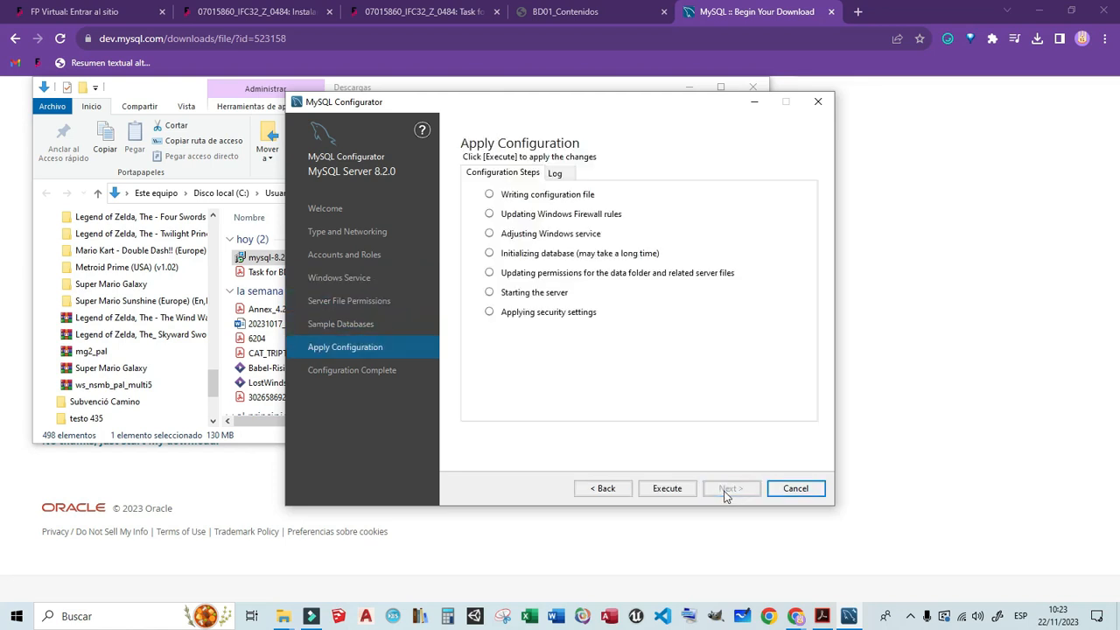
# - Execute the MySQL Server 8.2.0 configuration and finish the configurator
pyautogui.click(668, 490)
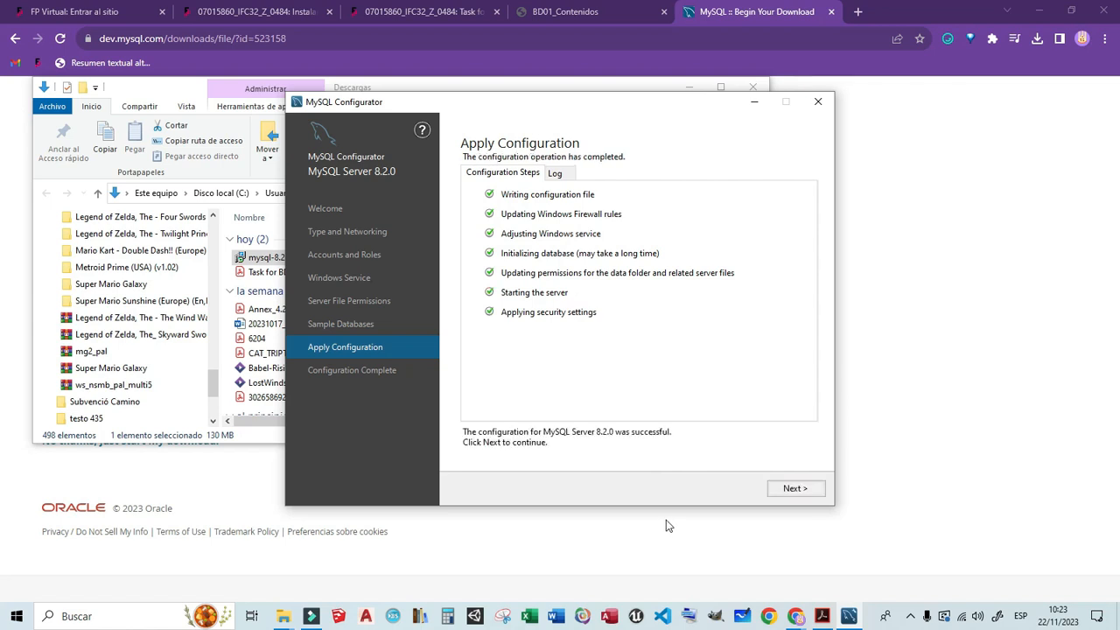
pyautogui.click(796, 489)
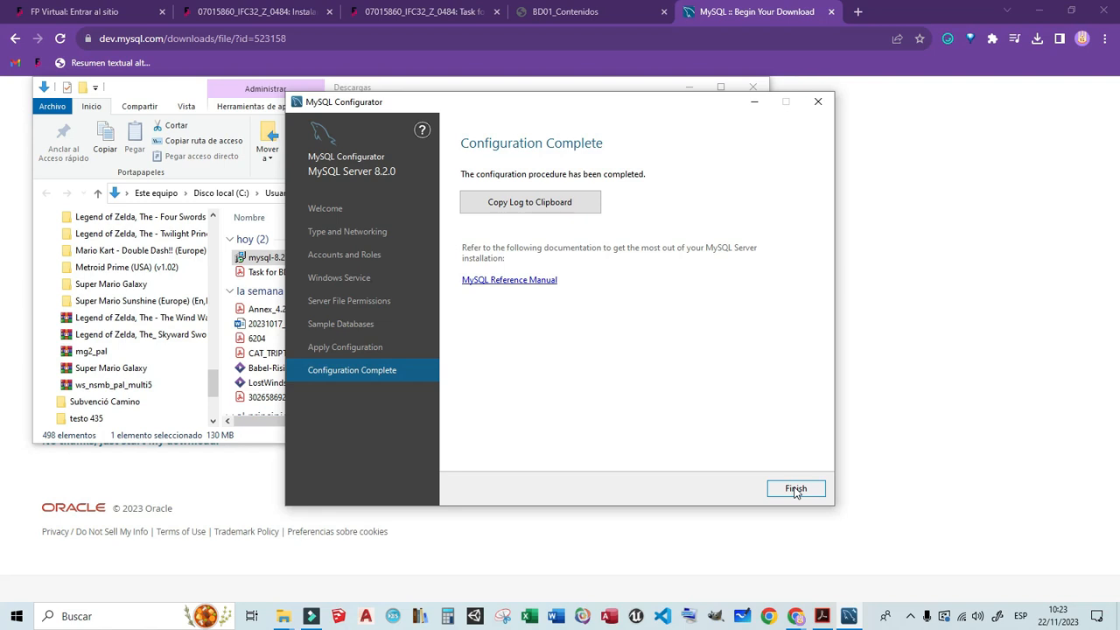
pyautogui.click(796, 489)
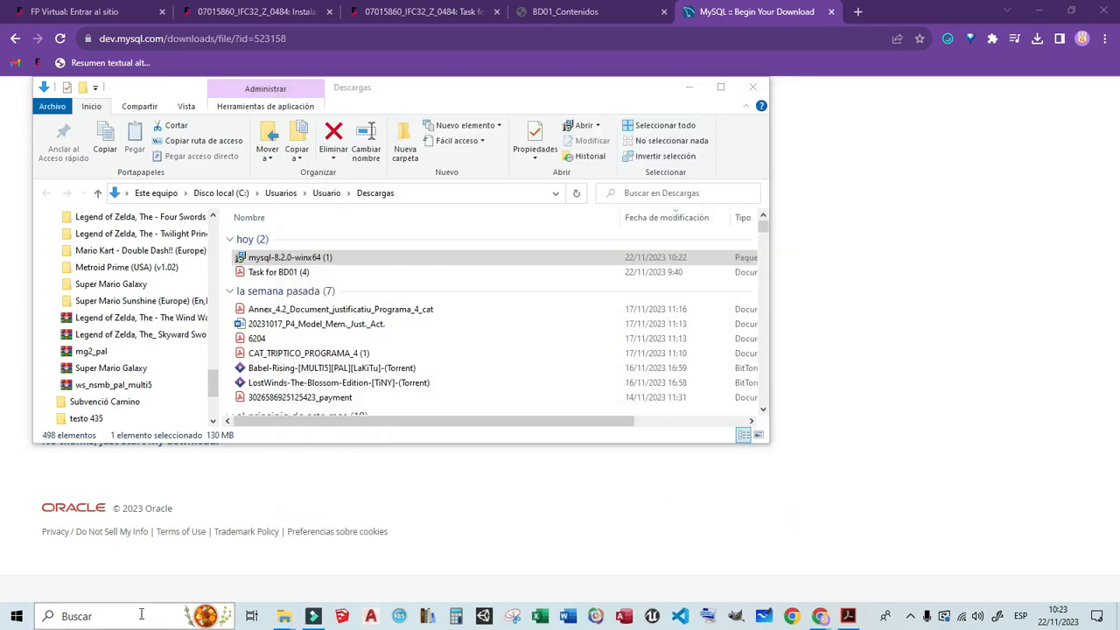
# - Open Command Prompt, check the installed MySQL version with mysql --version, and close the console
pyautogui.click(689, 87)
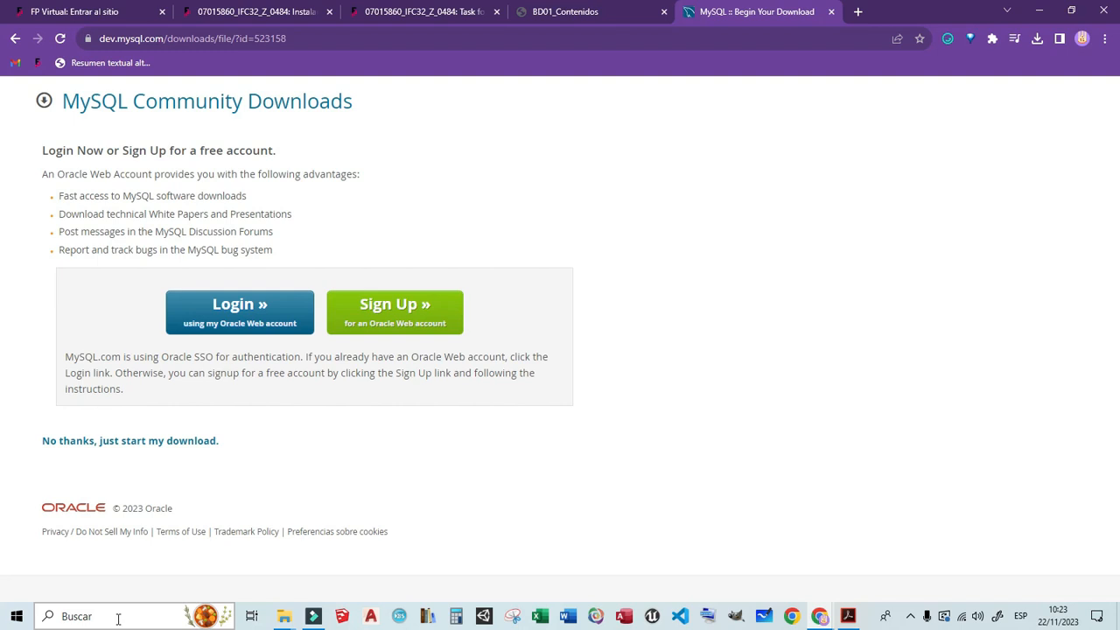
pyautogui.click(118, 619)
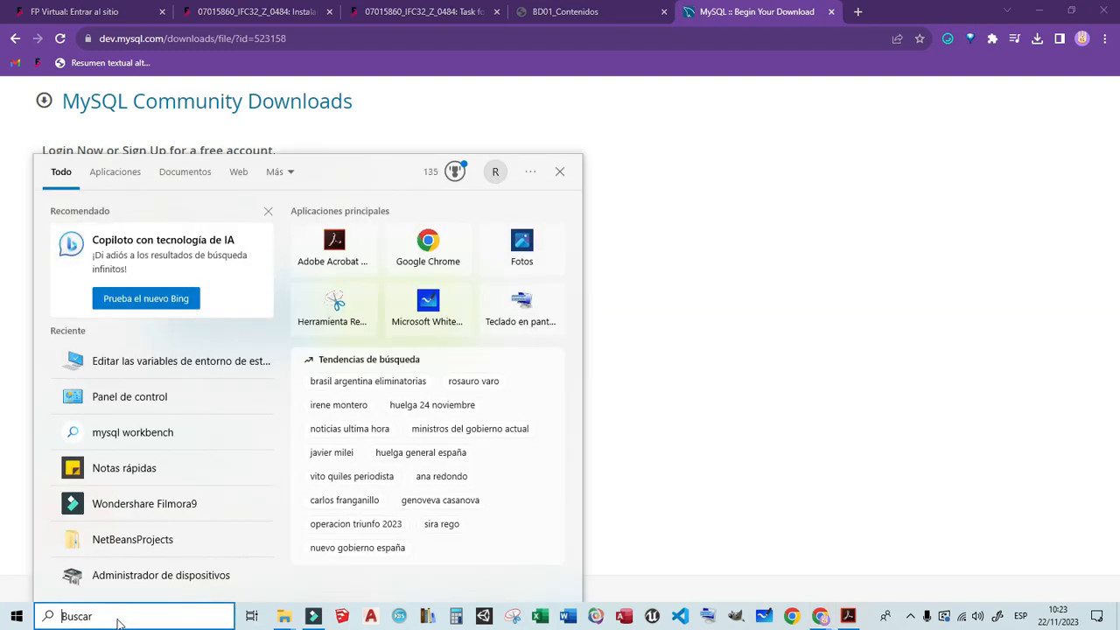
pyautogui.write('coma')
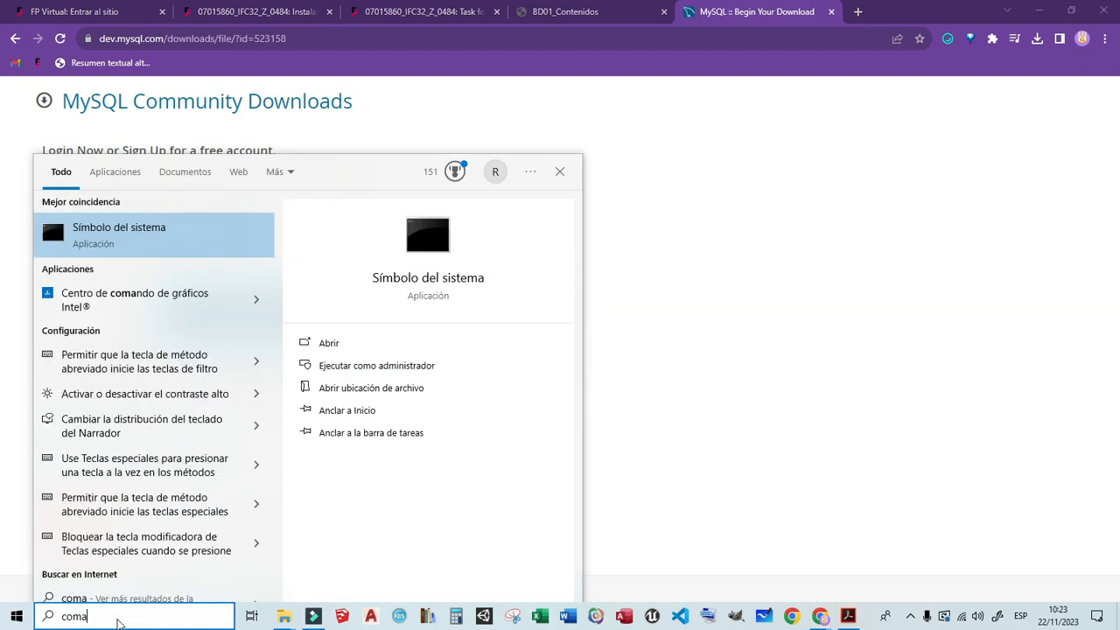
pyautogui.click(129, 243)
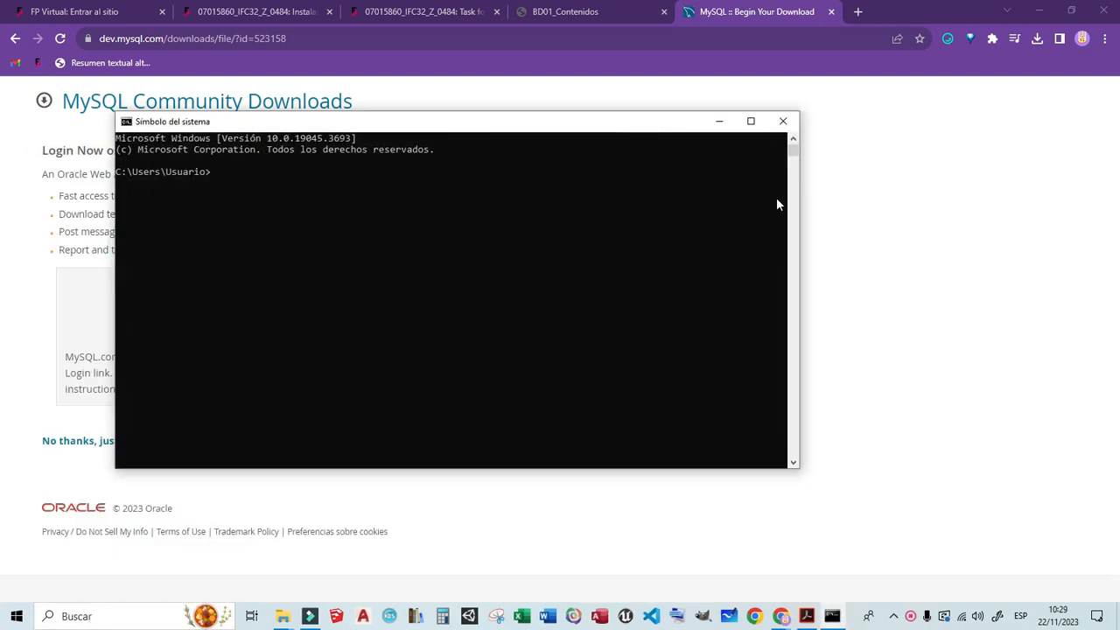
pyautogui.click(607, 179)
pyautogui.write('my')
pyautogui.write('sql --version')
pyautogui.press('Return')
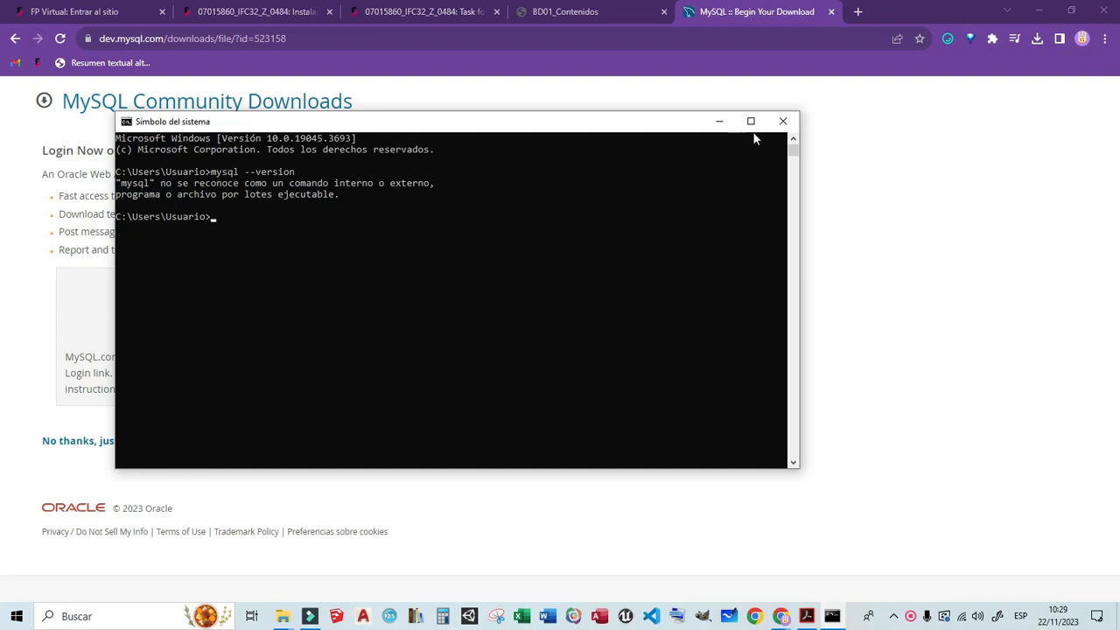
pyautogui.click(783, 121)
pyautogui.click(133, 617)
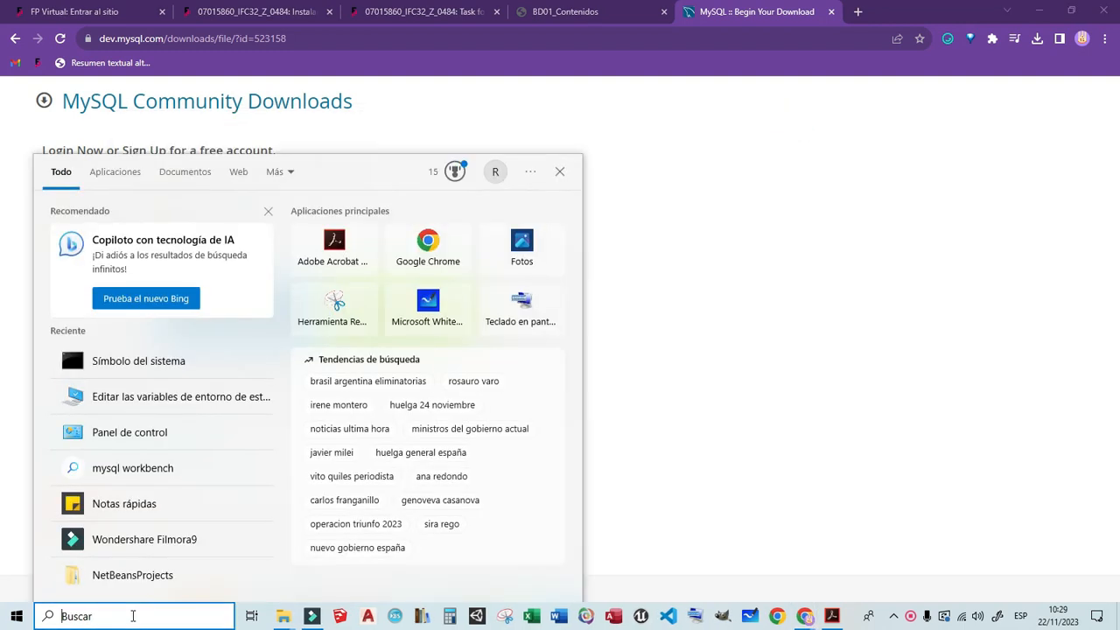
pyautogui.write('envi')
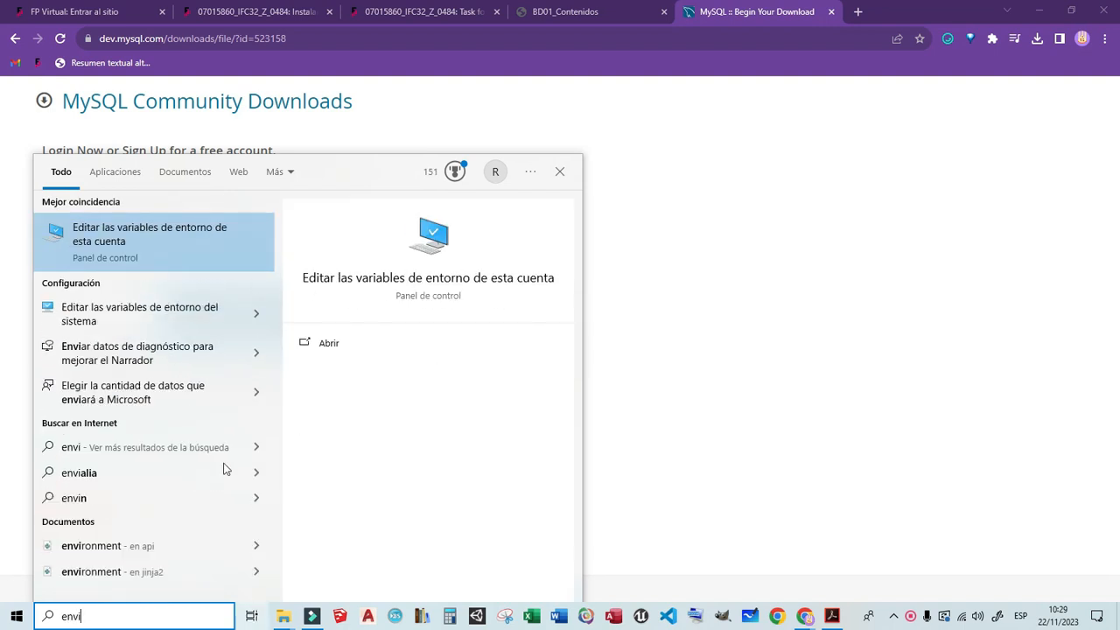
pyautogui.click(181, 258)
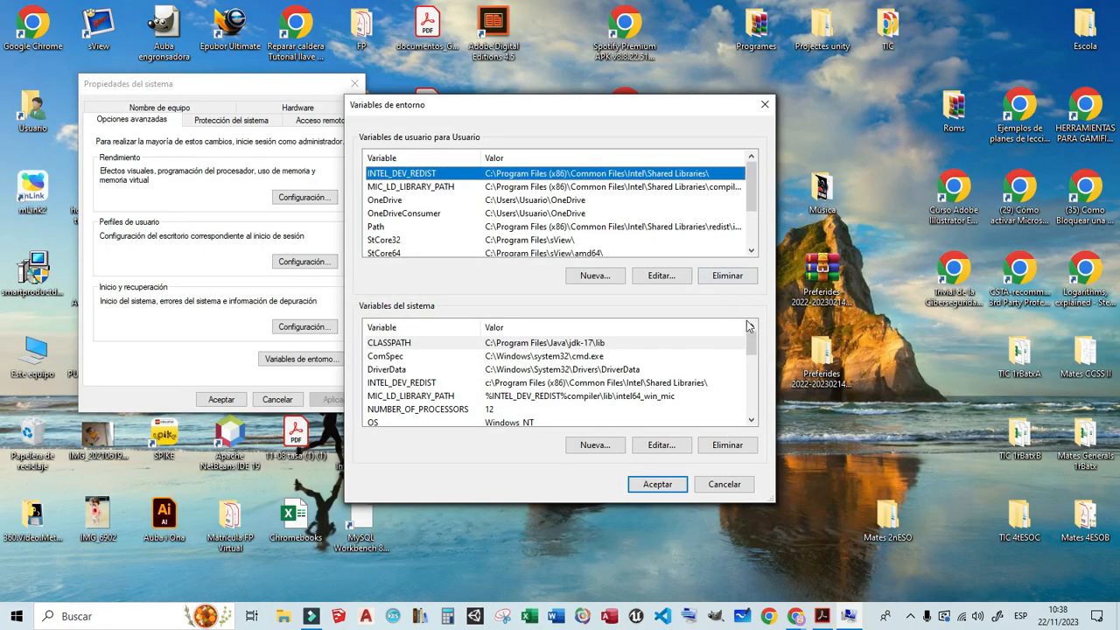
pyautogui.moveTo(751, 343); pyautogui.dragTo(751, 356)
pyautogui.click(569, 387)
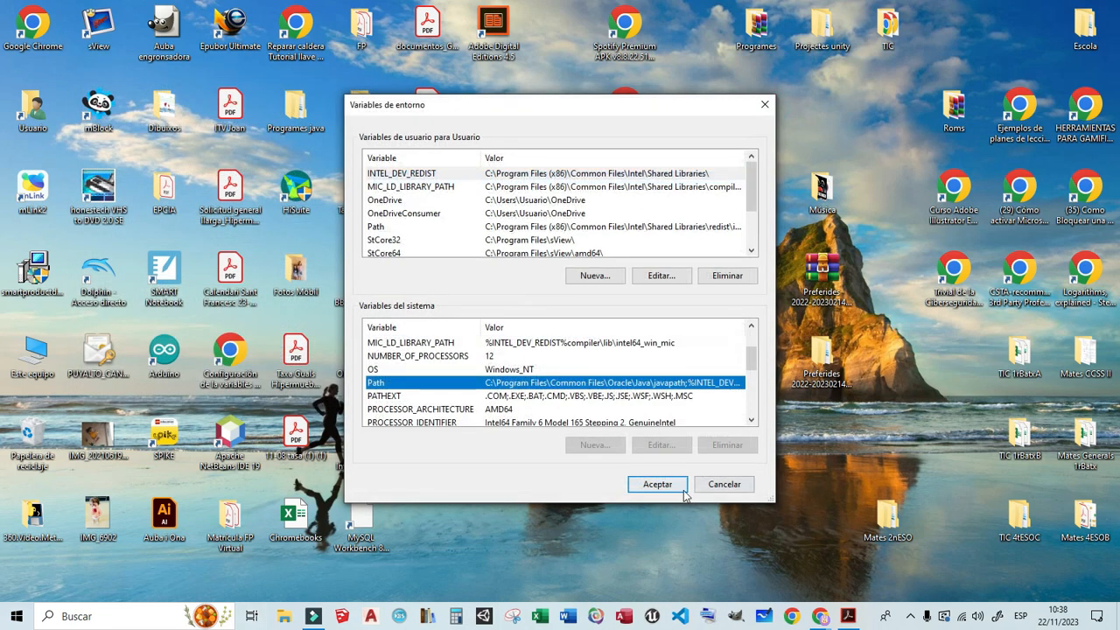
pyautogui.click(713, 486)
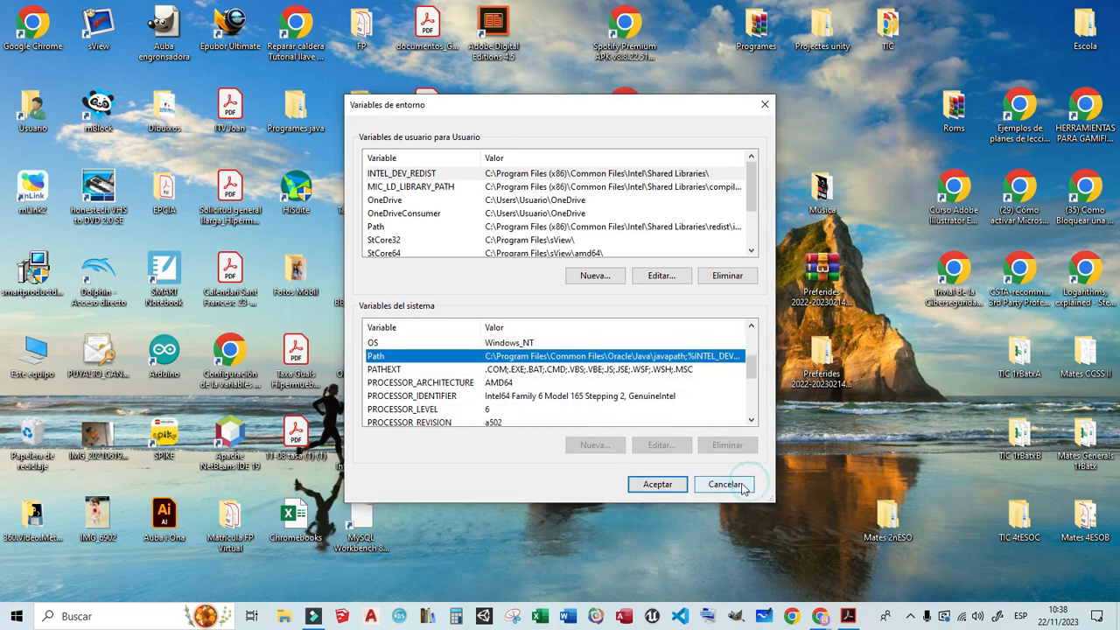
pyautogui.click(723, 486)
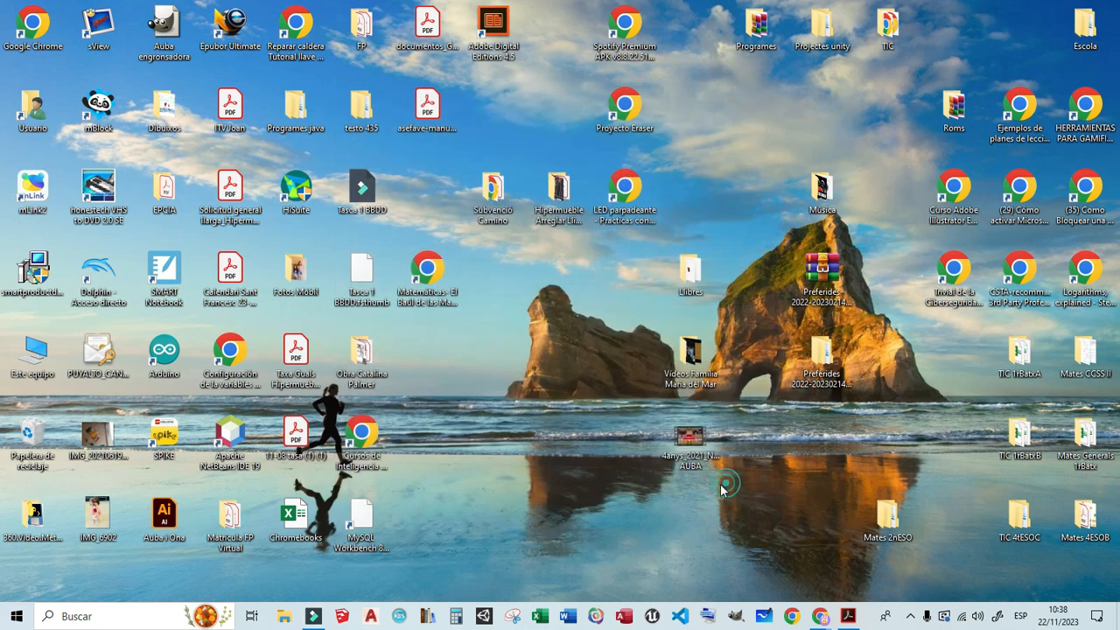
# - Open File Explorer and browse to the bin folder of MySQL Server 8.2 under MySQL in Archivos de programa on drive C
pyautogui.rightClick(284, 617)
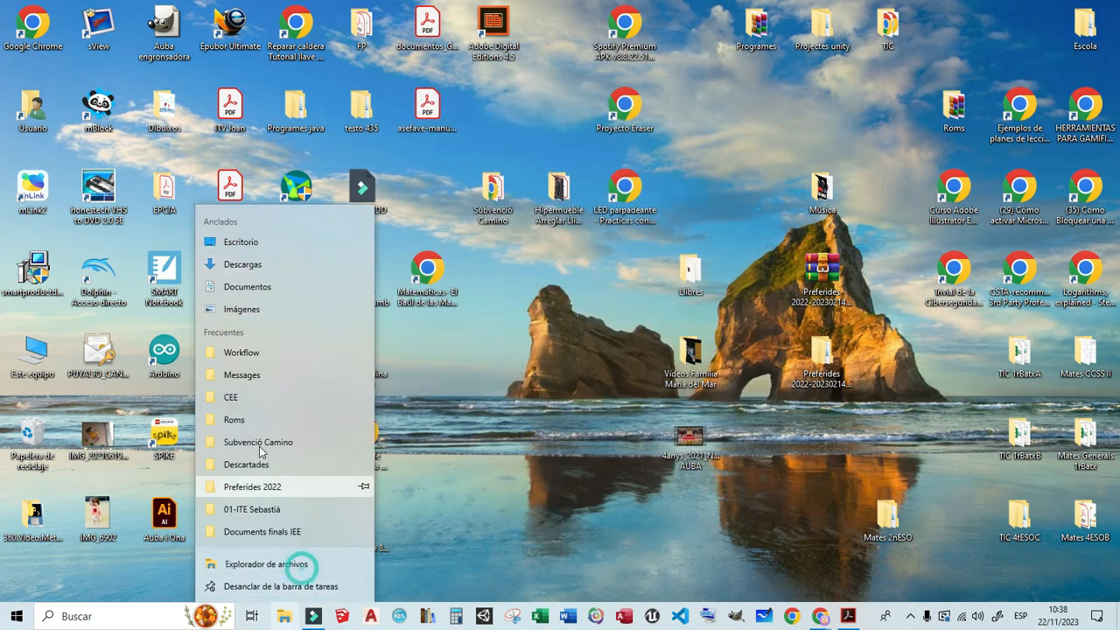
pyautogui.click(302, 571)
pyautogui.scroll(-2, 105, 289)
pyautogui.click(91, 373)
pyautogui.click(315, 378)
pyautogui.doubleClick(315, 378)
pyautogui.doubleClick(293, 262)
pyautogui.scroll(-7, 277, 351)
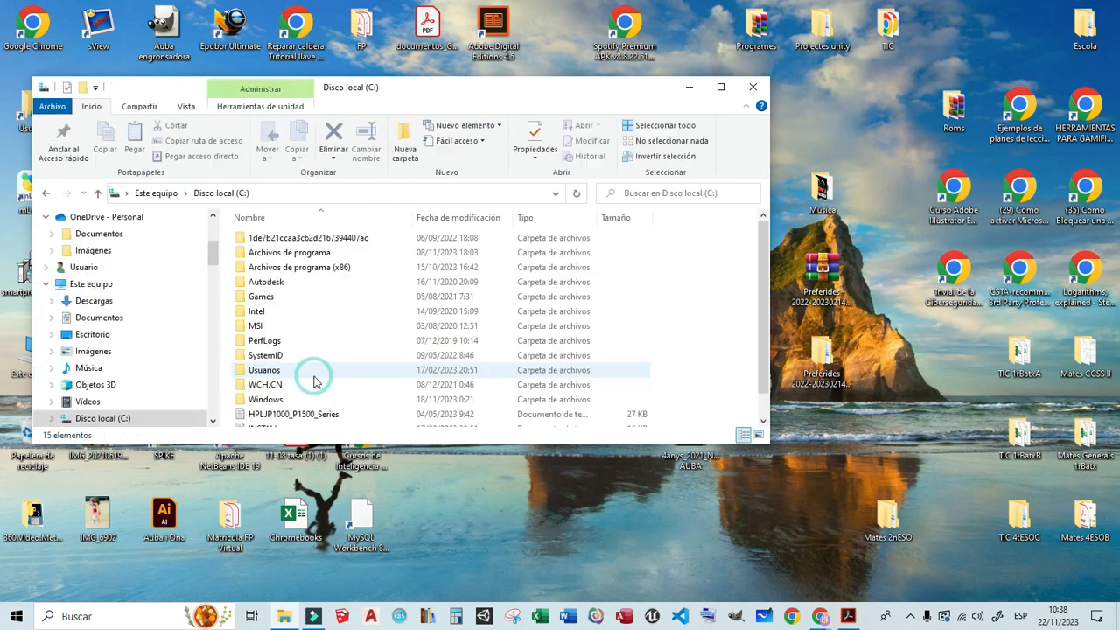
pyautogui.scroll(3, 285, 343)
pyautogui.doubleClick(284, 337)
pyautogui.doubleClick(295, 239)
pyautogui.doubleClick(296, 239)
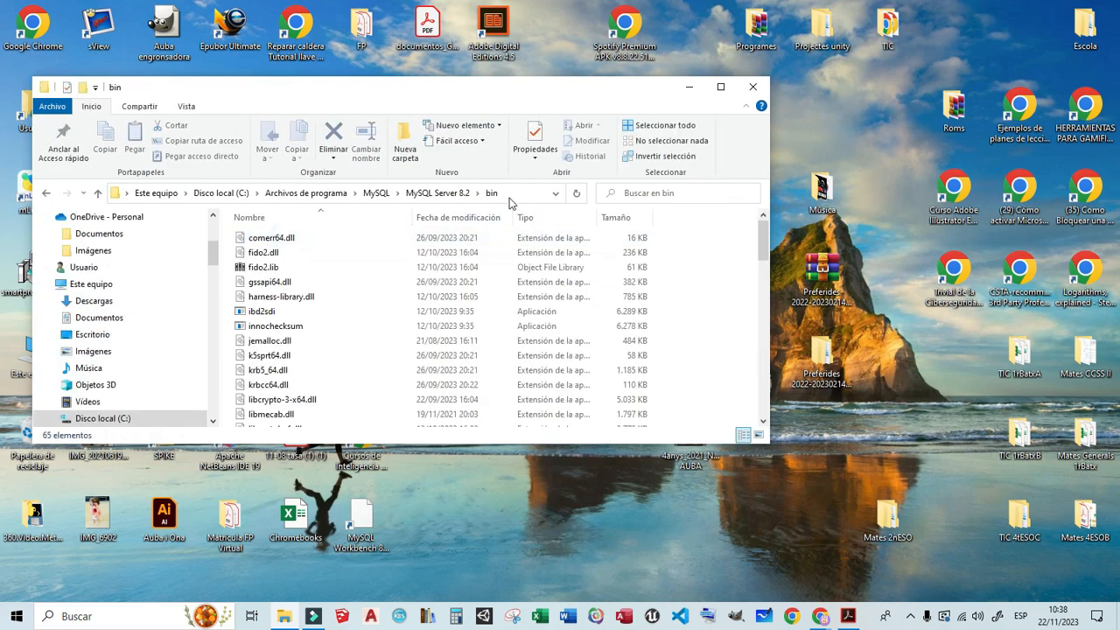
# - Copy the full path of the MySQL Server 8.2 bin folder
pyautogui.click(512, 202)
pyautogui.press('cmd+c')
pyautogui.rightClick(216, 193)
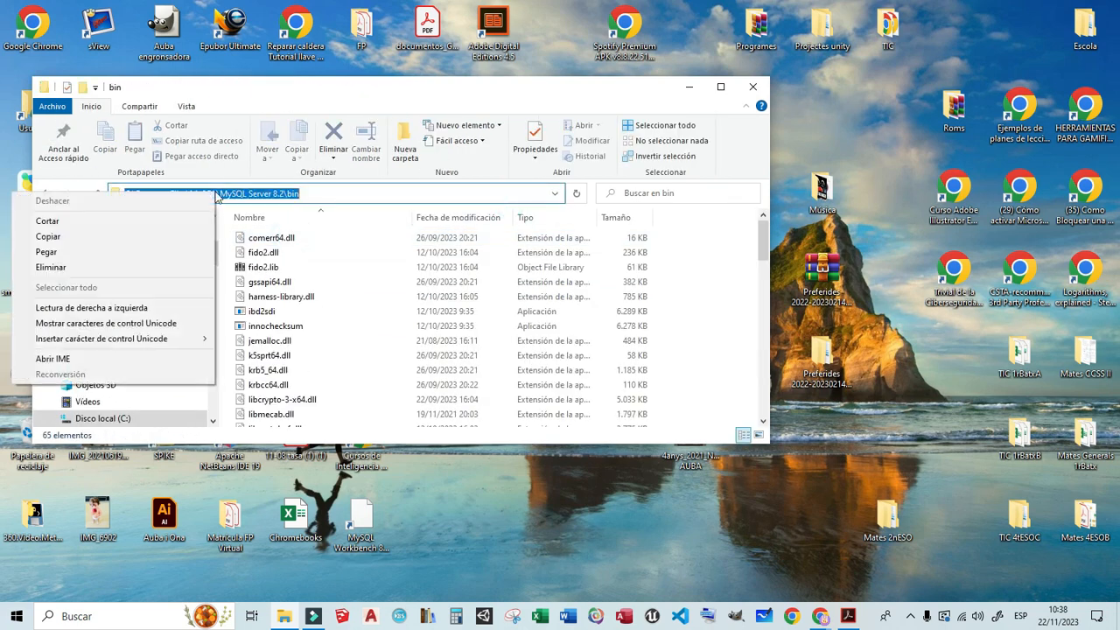
pyautogui.click(141, 236)
# - Open the system environment variables settings and open the system Path variable for editing
pyautogui.click(119, 616)
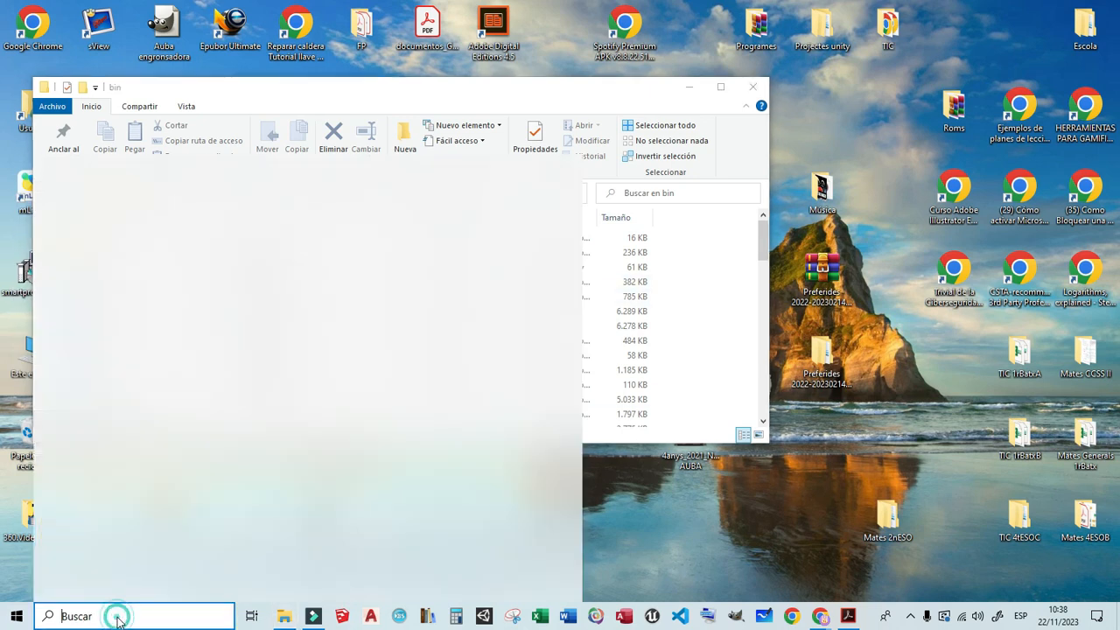
pyautogui.write('en')
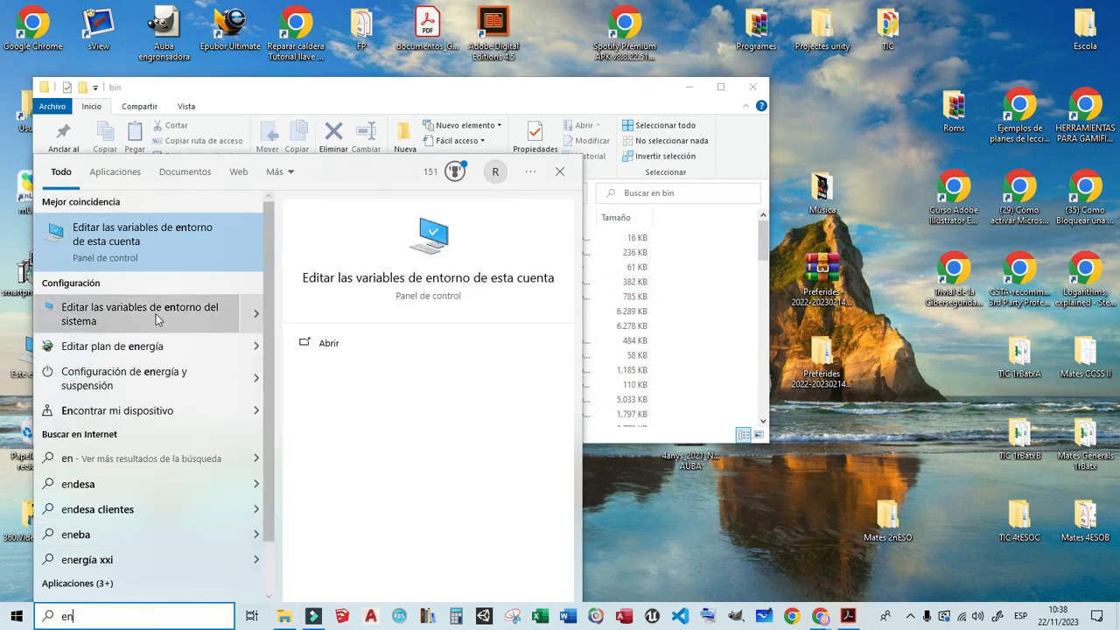
pyautogui.click(158, 315)
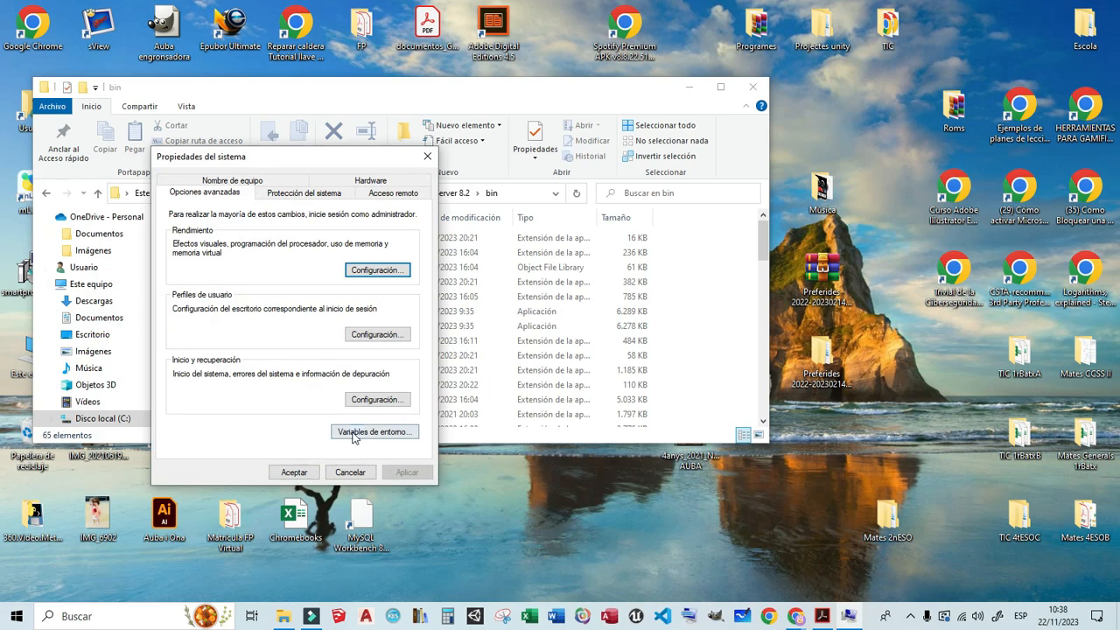
pyautogui.click(354, 434)
pyautogui.moveTo(753, 351); pyautogui.dragTo(755, 374)
pyautogui.click(394, 369)
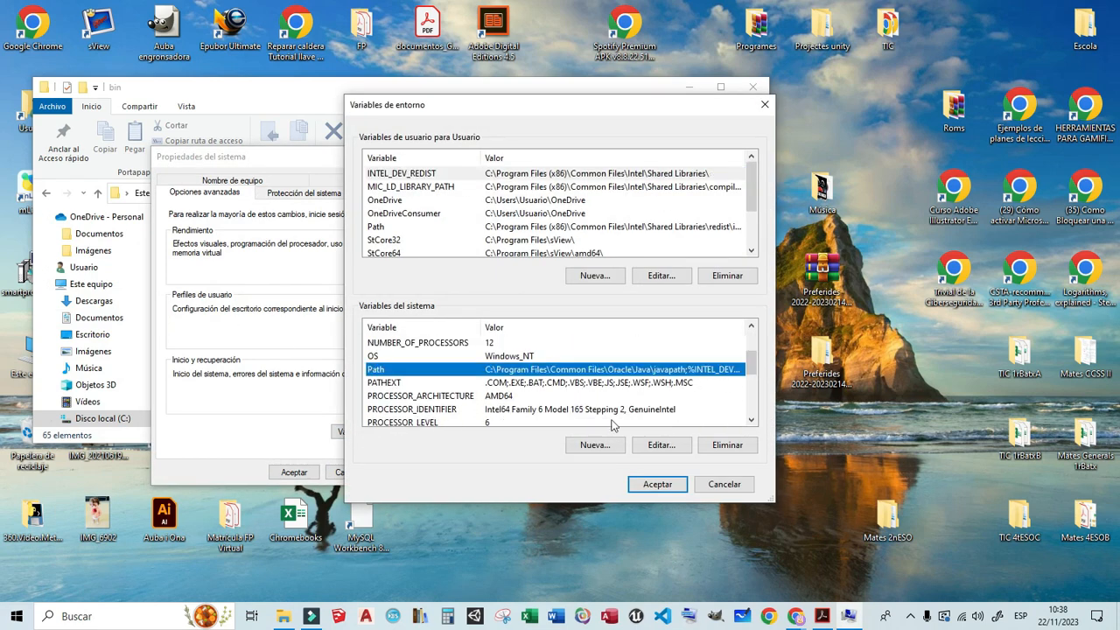
pyautogui.click(649, 449)
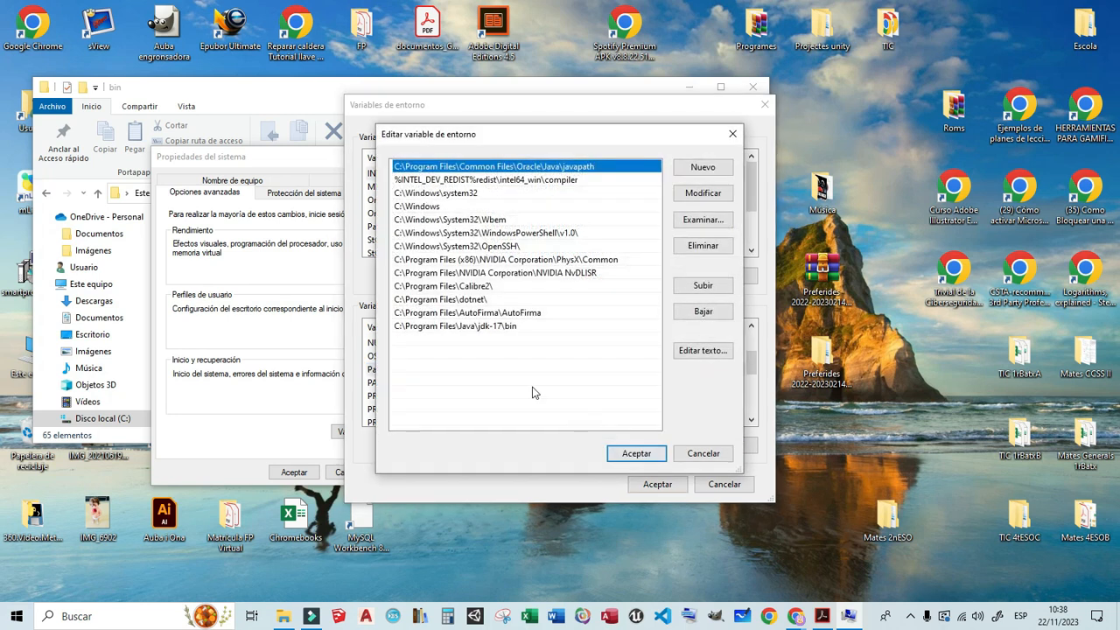
# - Add C:\Program Files\MySQL\MySQL Server 8.2\bin as a new Path entry, accept all the system dialogs, and close the bin folder window
pyautogui.click(712, 169)
pyautogui.rightClick(407, 340)
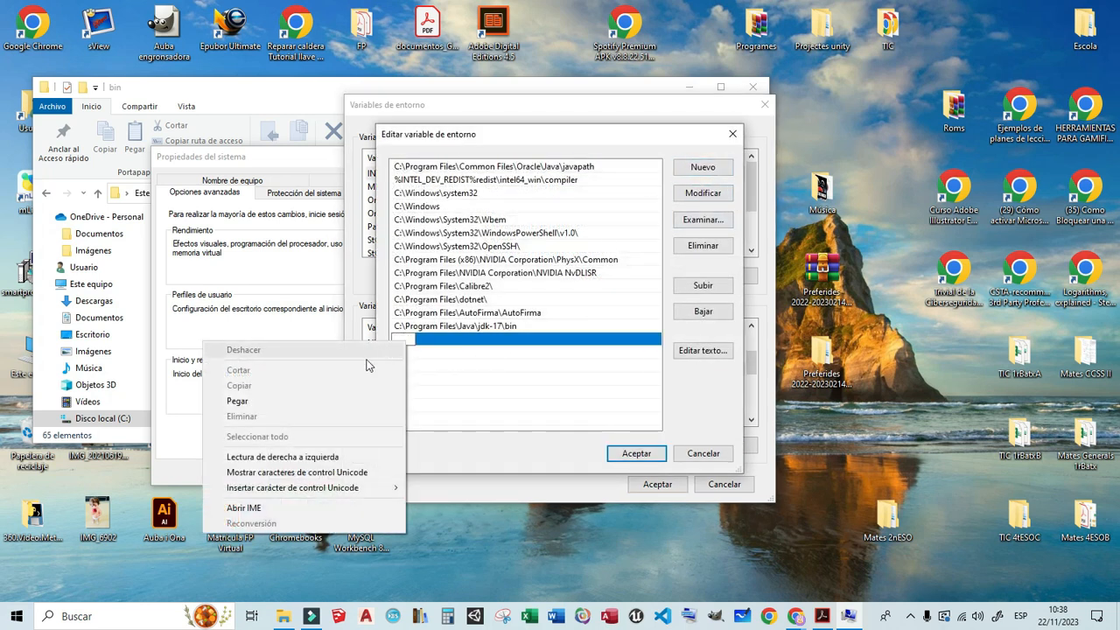
pyautogui.click(330, 410)
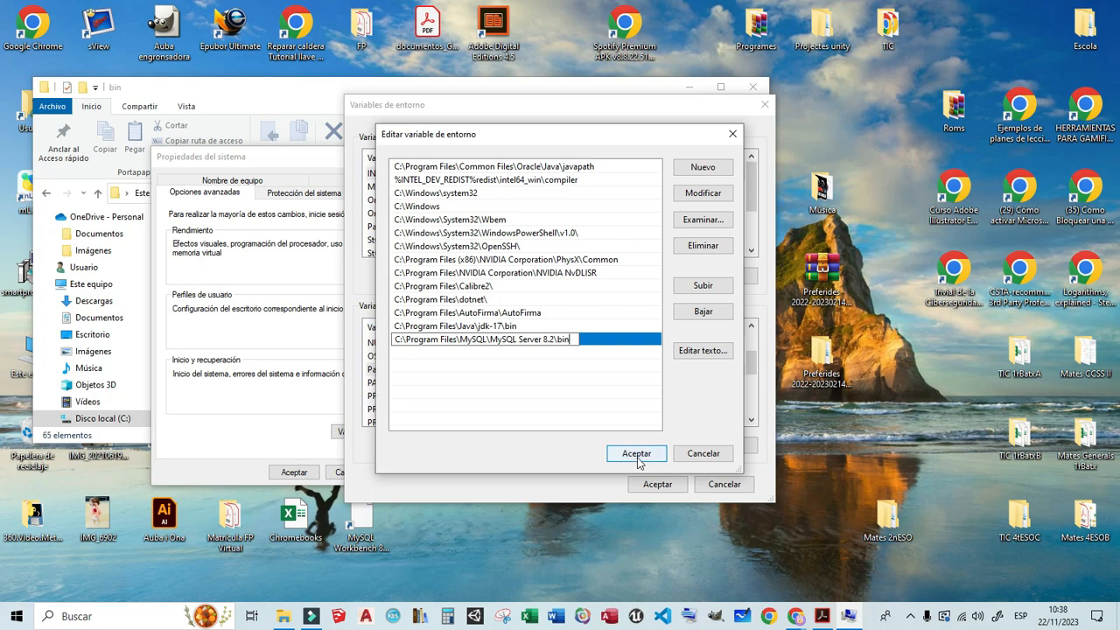
pyautogui.click(628, 454)
pyautogui.click(658, 484)
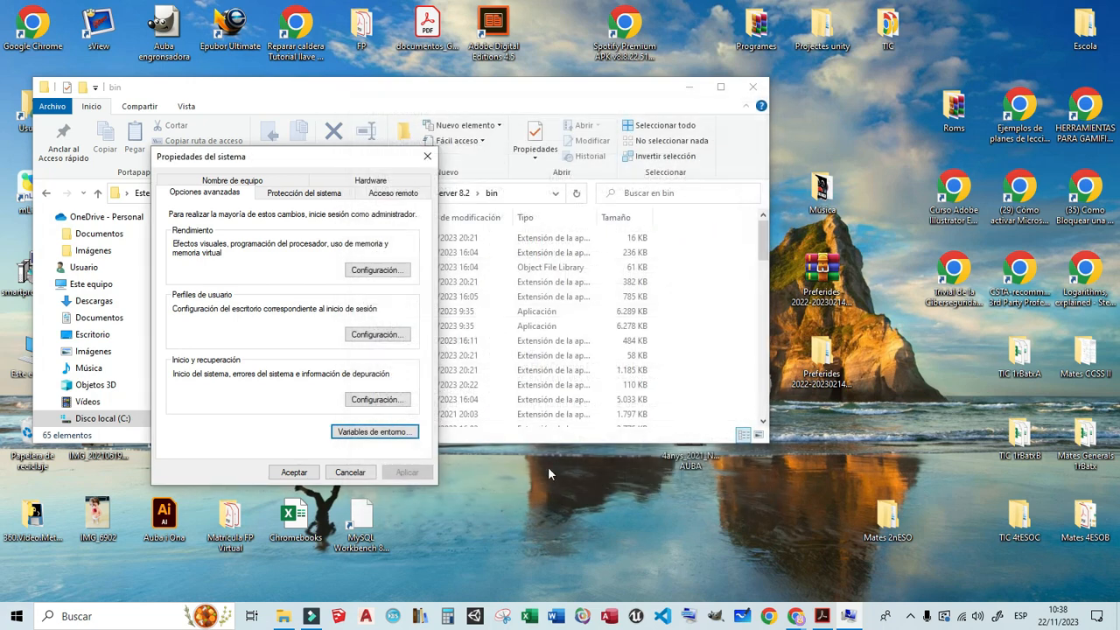
pyautogui.click(295, 473)
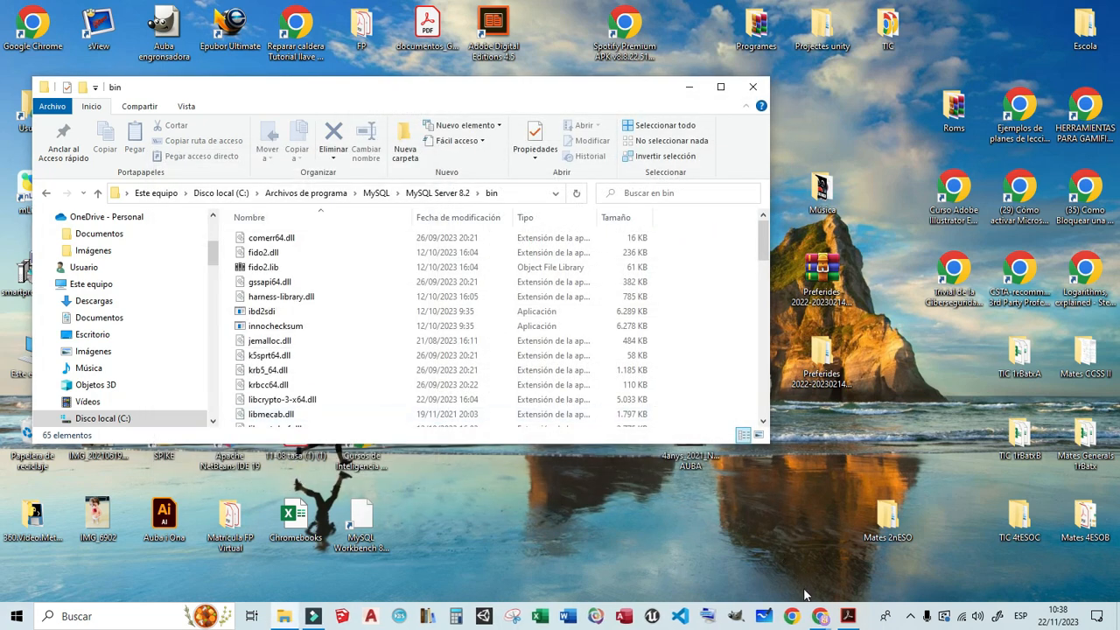
pyautogui.click(752, 86)
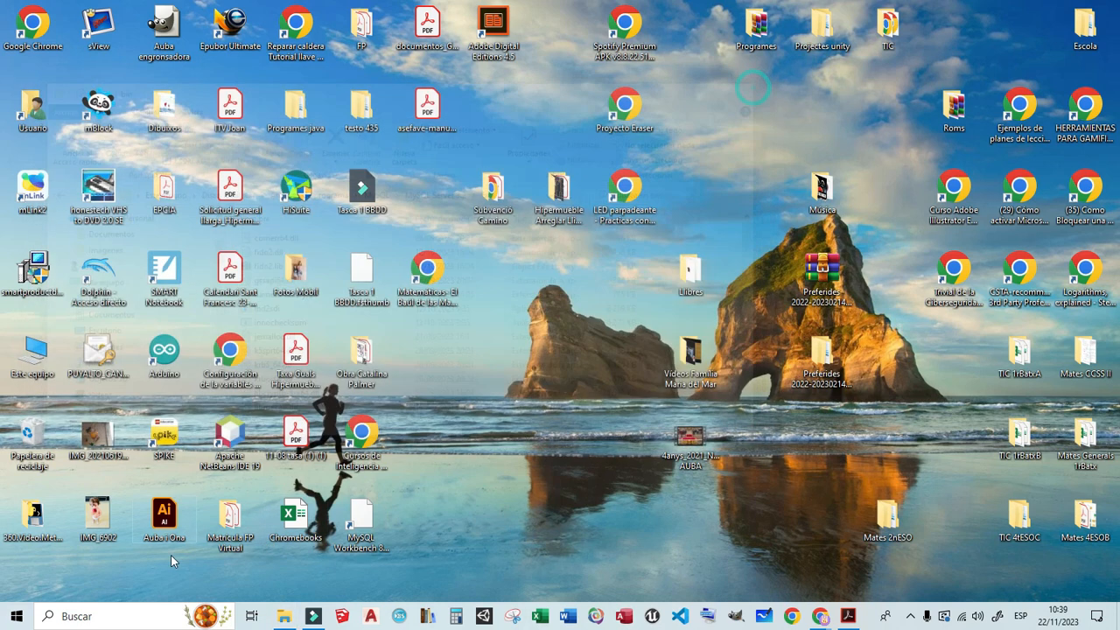
# - Open Command Prompt and check the installed MySQL version with mysql --version
pyautogui.click(125, 616)
pyautogui.write('cmd')
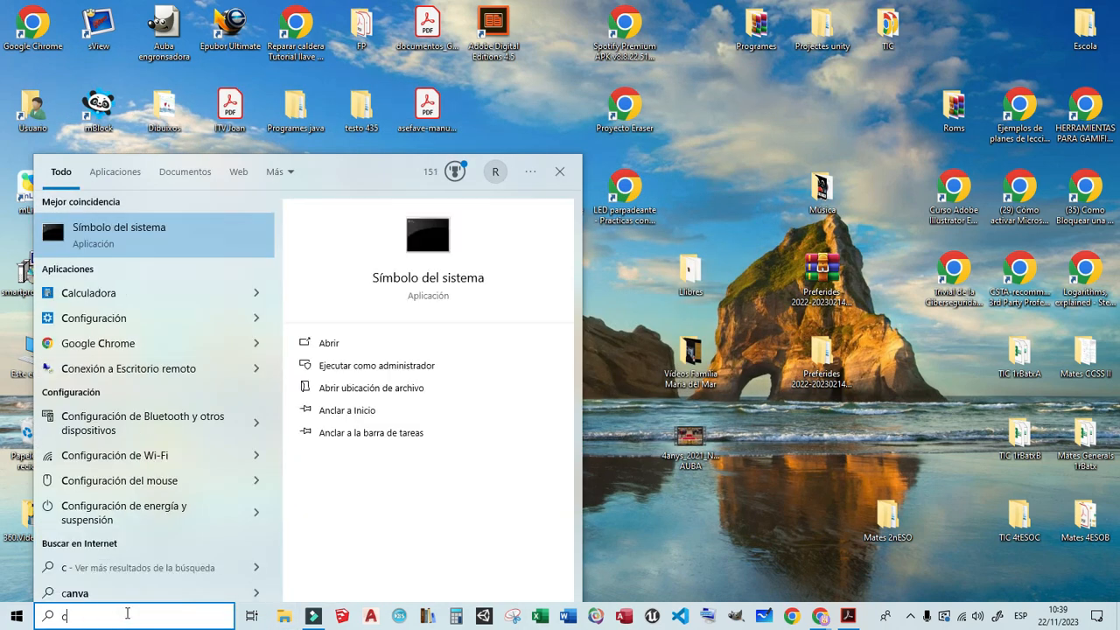
pyautogui.click(78, 252)
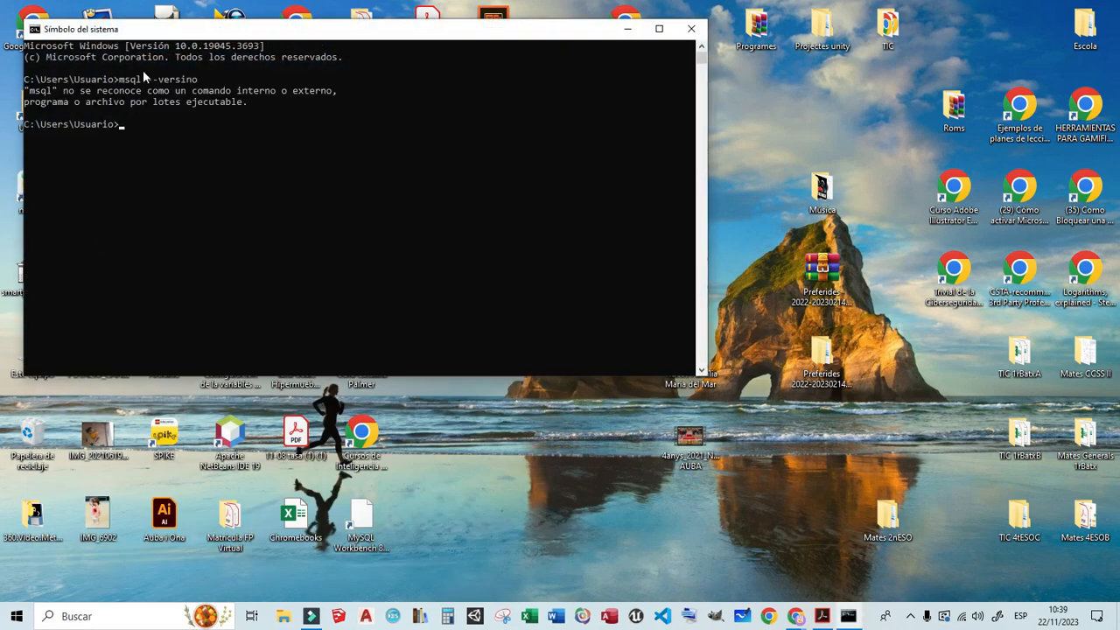
pyautogui.write('mysql --version')
pyautogui.press('Return')
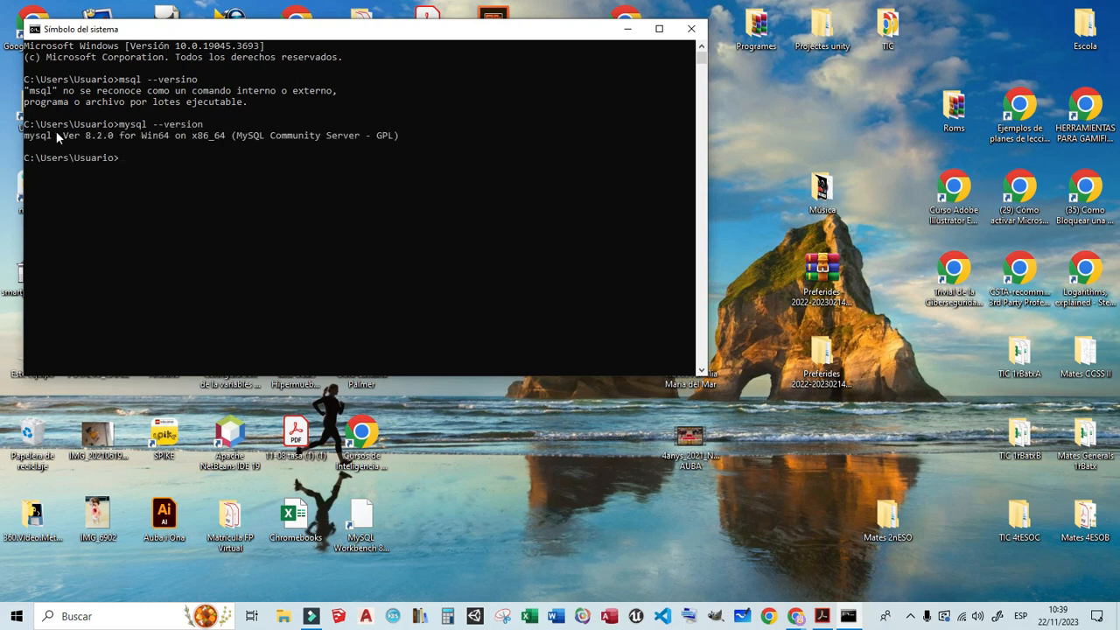
pyautogui.moveTo(28, 138); pyautogui.dragTo(332, 141)
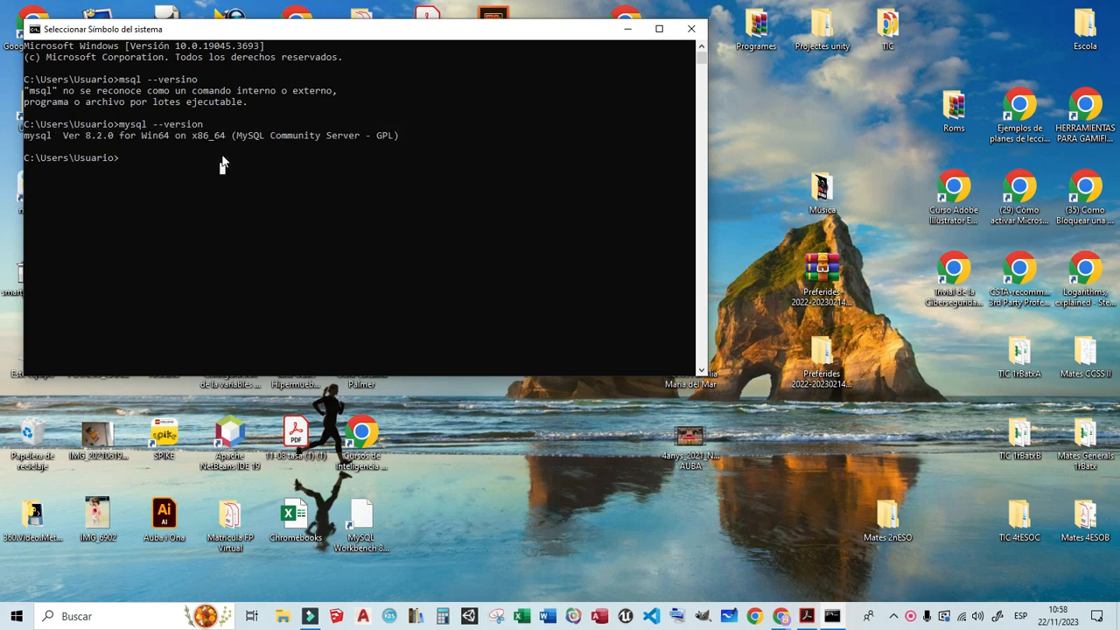
pyautogui.click(222, 157)
# - Log in to the MySQL monitor using mysql -u root -p and the root account password, and enter a show databases query
pyautogui.click(123, 155)
pyautogui.write('mysql -u roott')
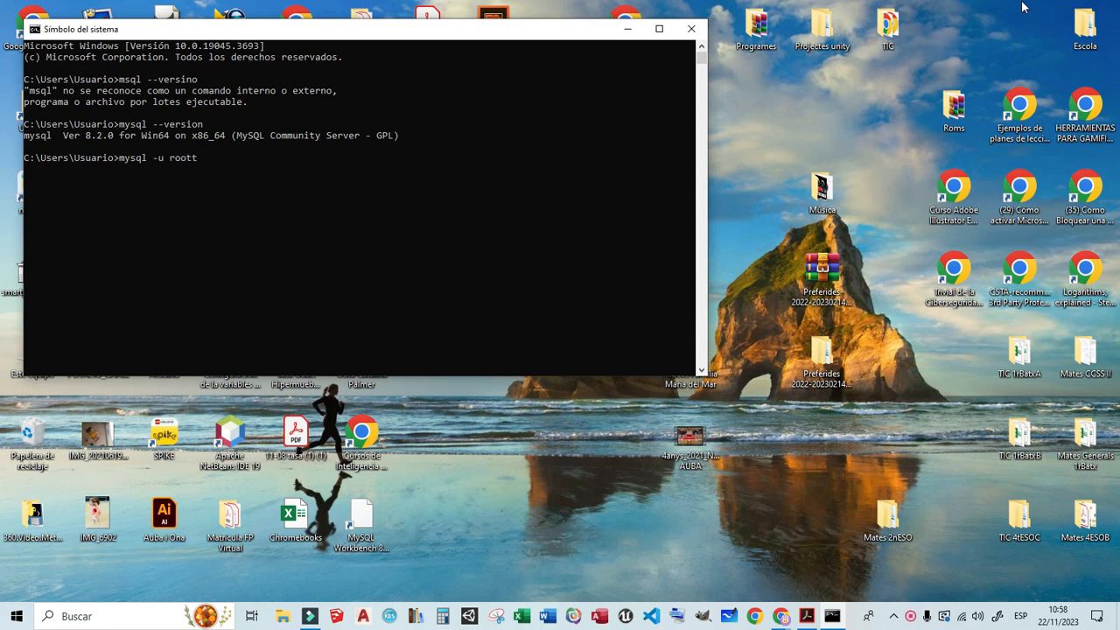
pyautogui.write('-p')
pyautogui.press('Return')
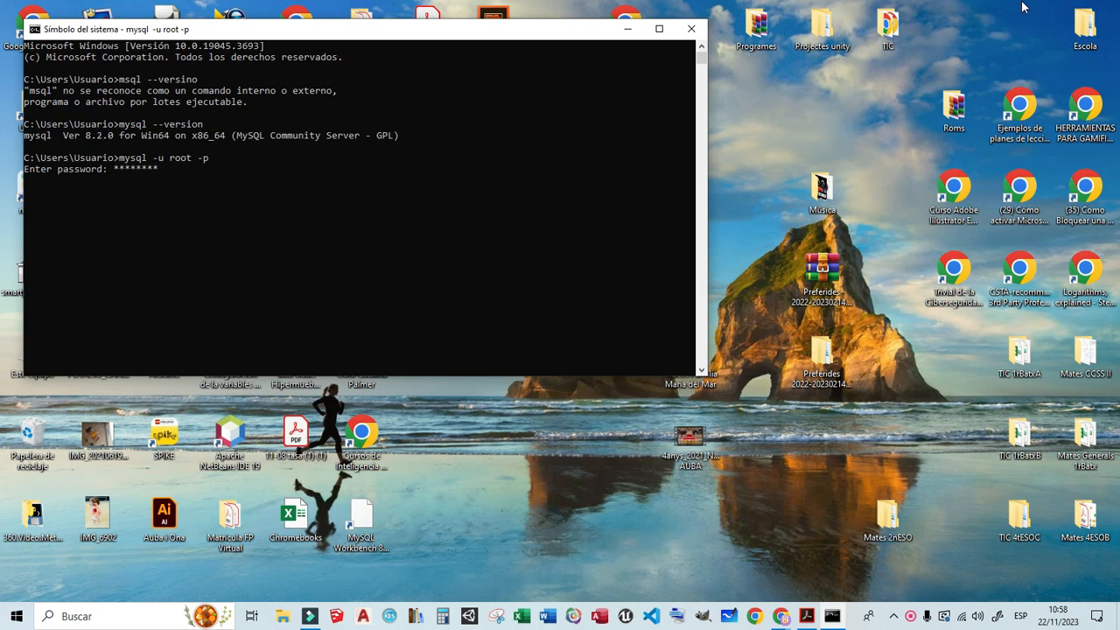
pyautogui.press('Return')
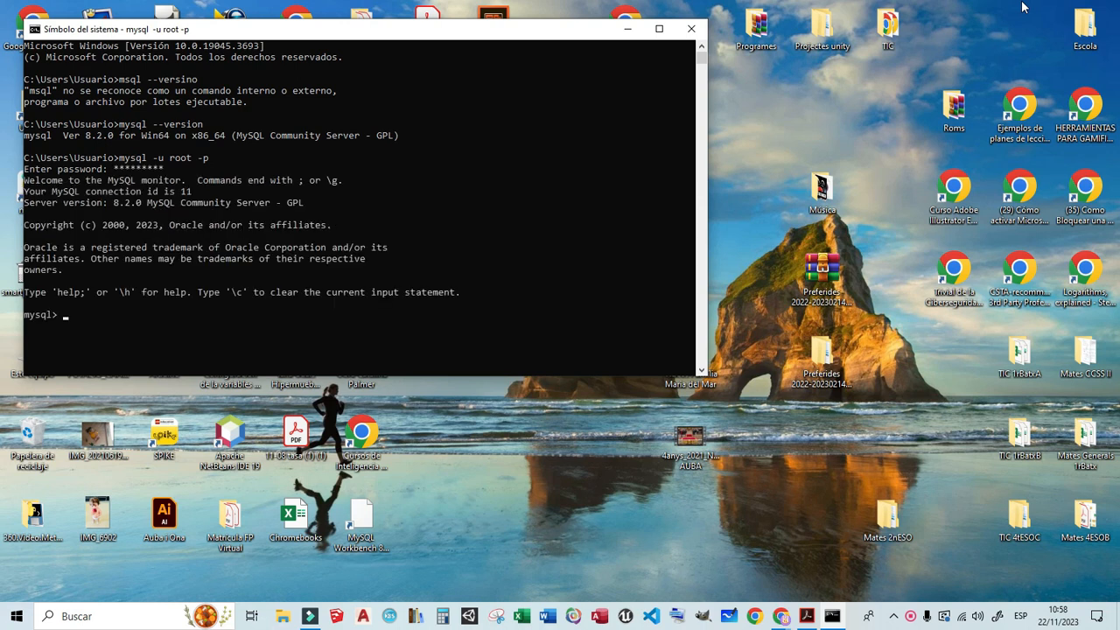
pyautogui.write('show da')
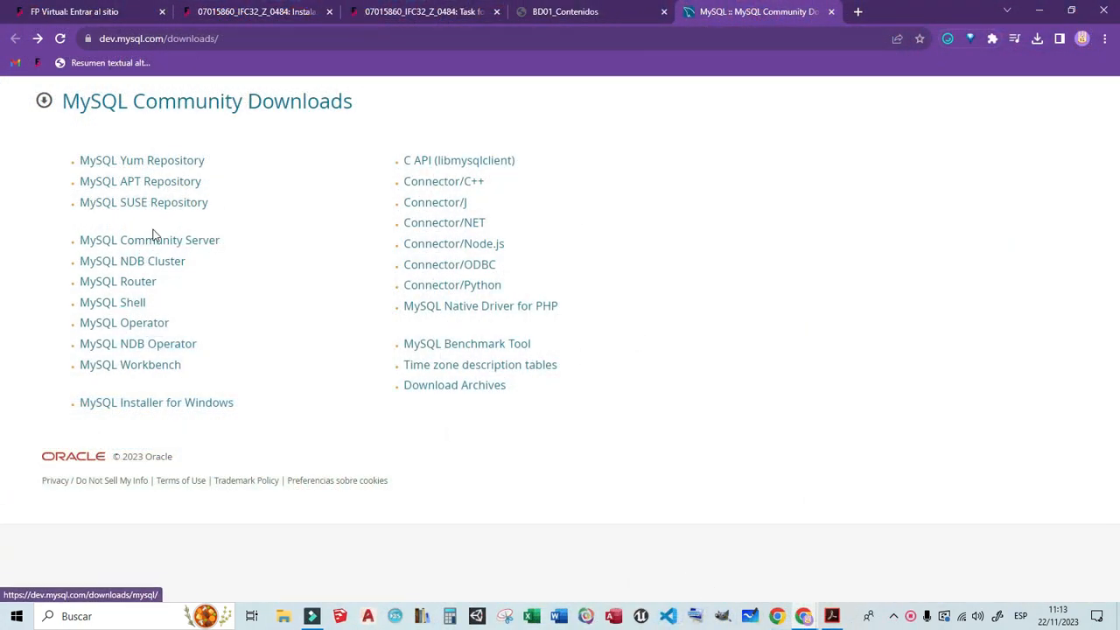
# - In the browser, download the MySQL Workbench 8.0.34 Windows (x86, 64-bit) MSI Installer from MySQL Community Downloads without signing in
pyautogui.click(131, 371)
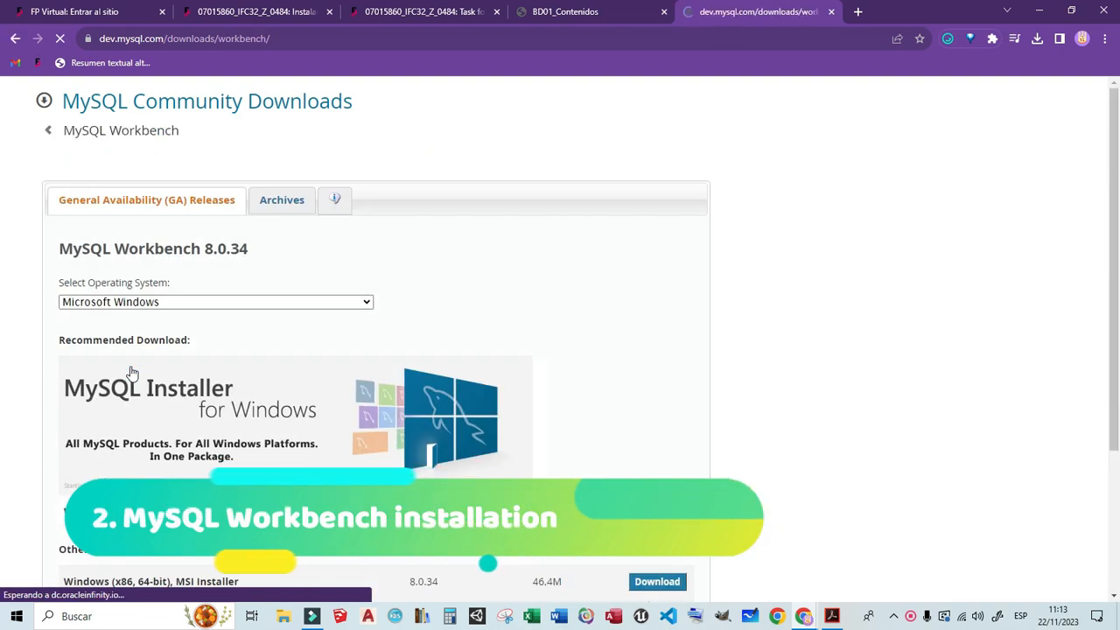
pyautogui.scroll(-2, 336, 389)
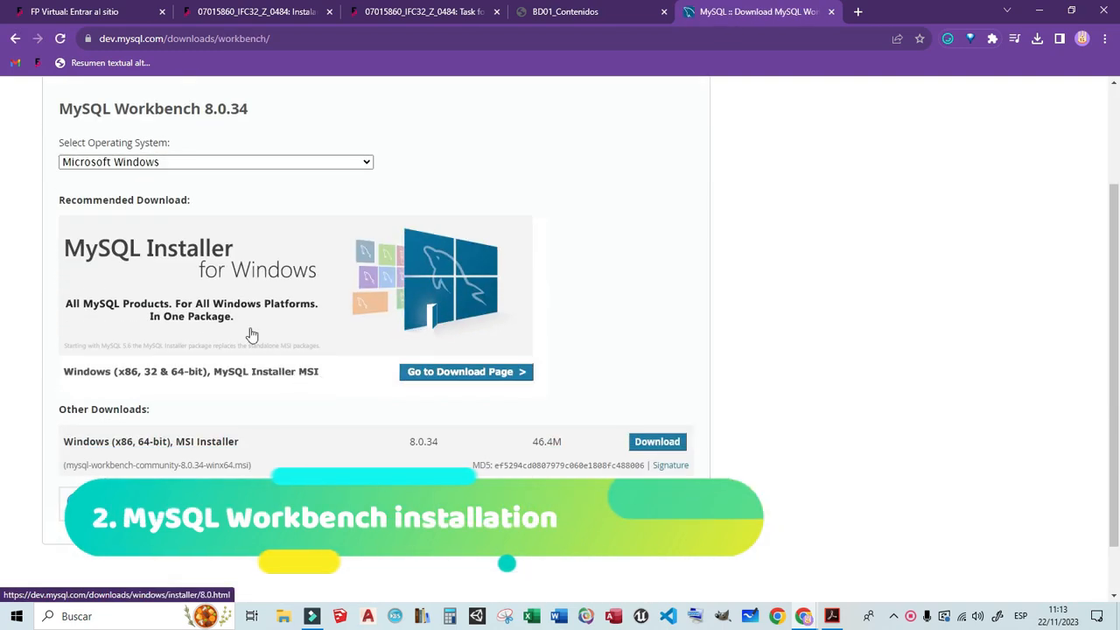
pyautogui.click(657, 442)
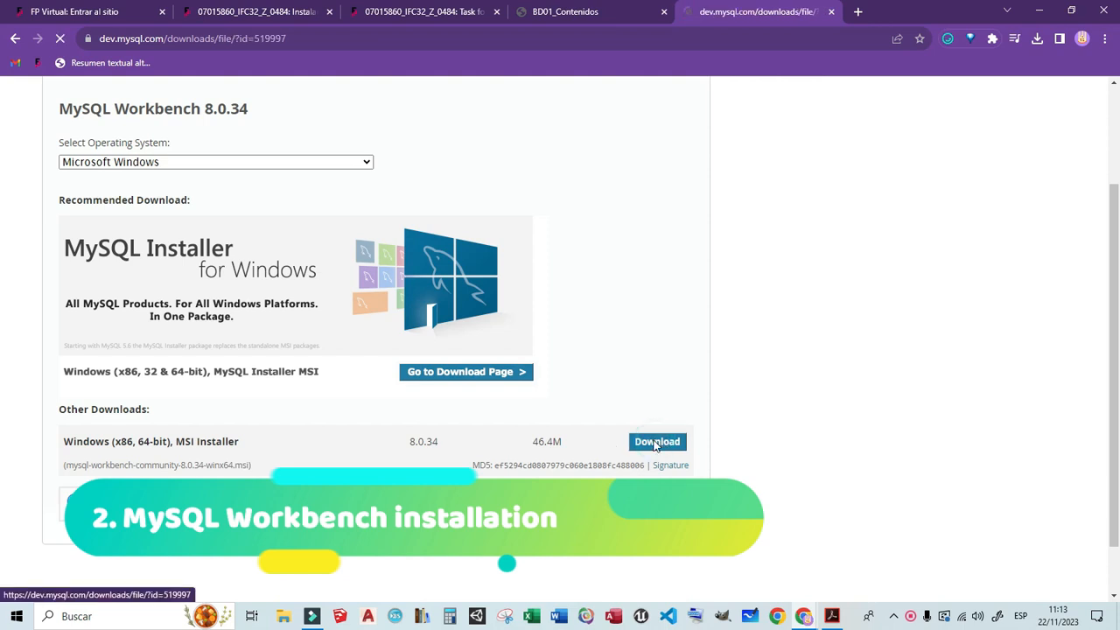
pyautogui.click(123, 443)
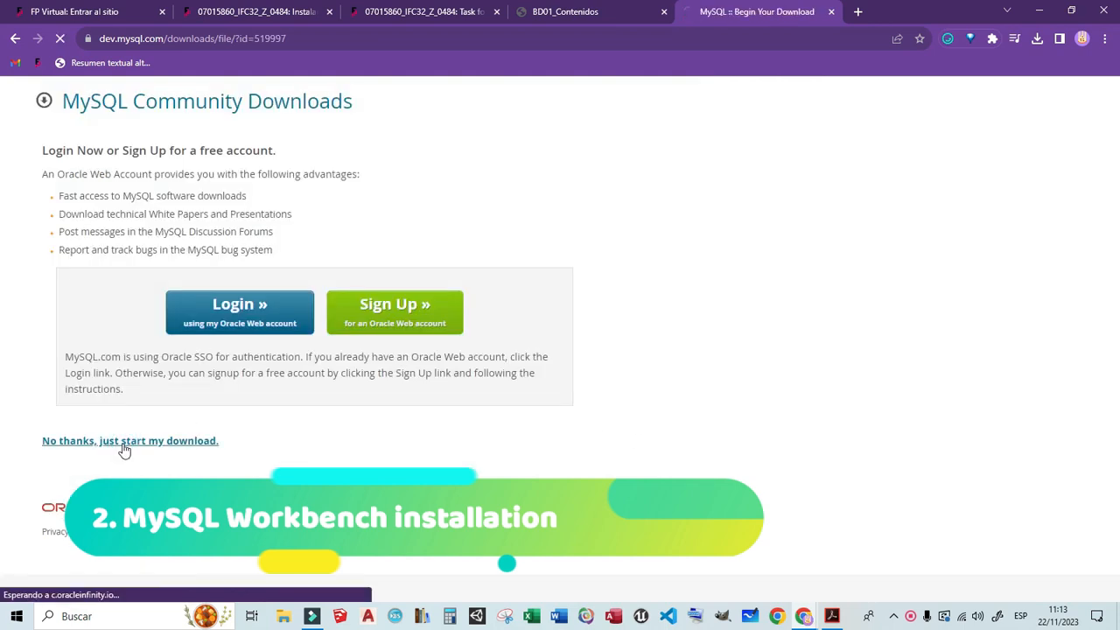
# - Run the downloaded mysql-workbench-community installer from the Descargas folder and install Workbench in the default folder with the Complete setup type
pyautogui.click(1039, 39)
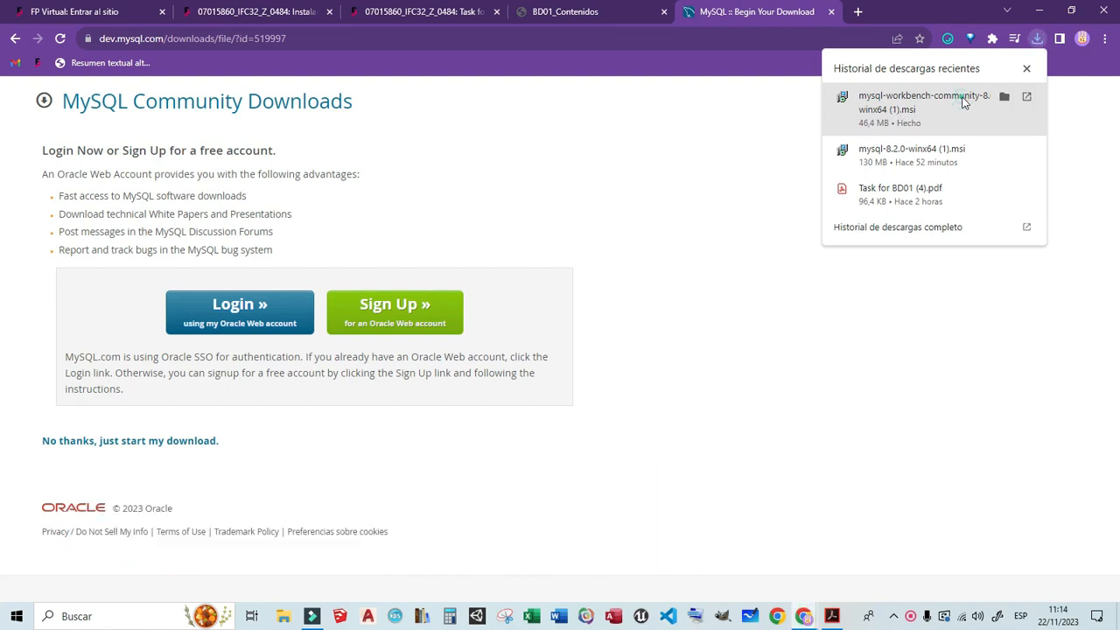
pyautogui.click(1002, 97)
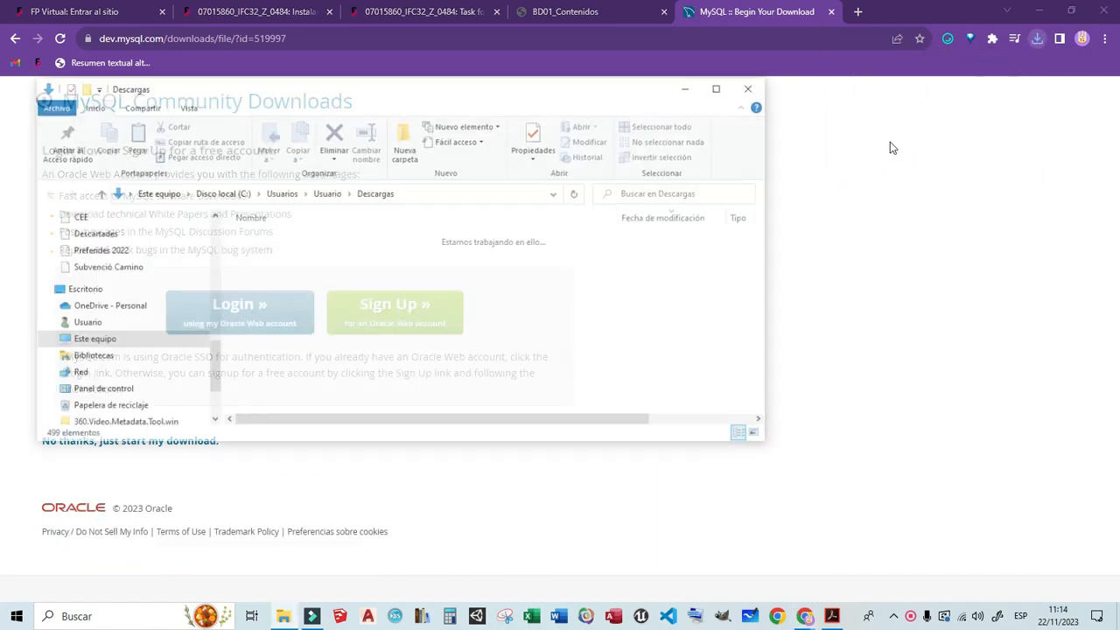
pyautogui.doubleClick(368, 259)
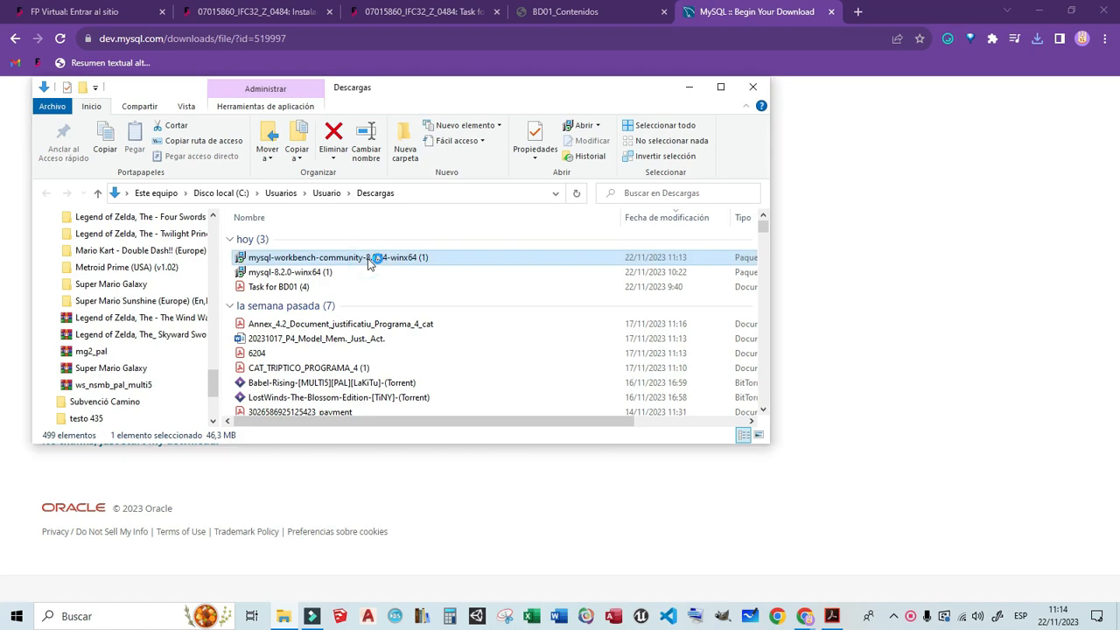
pyautogui.click(627, 419)
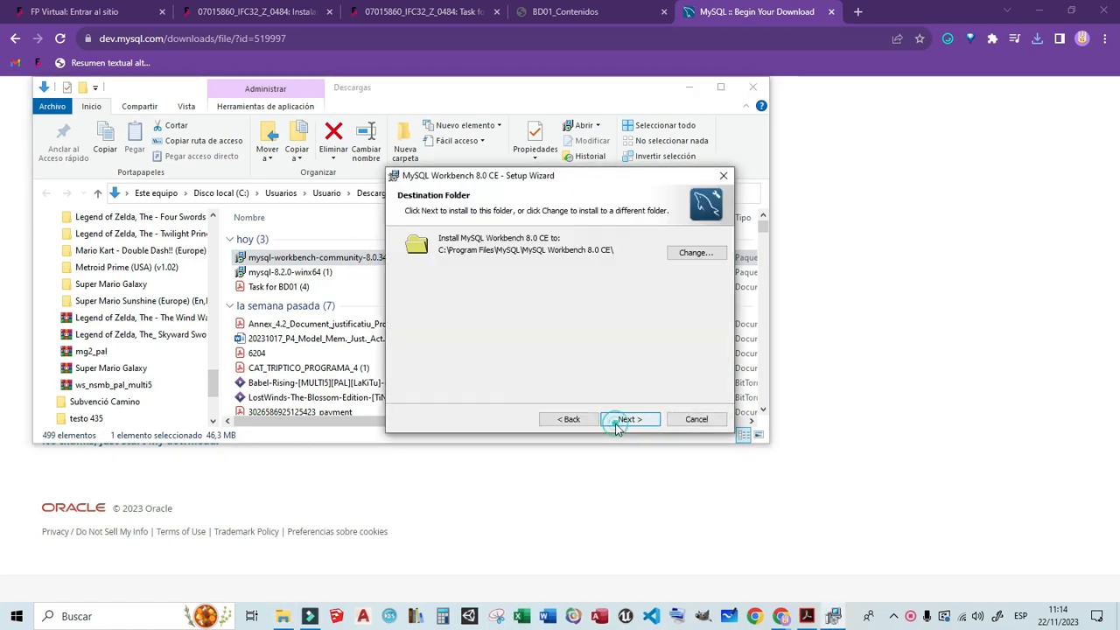
pyautogui.click(620, 421)
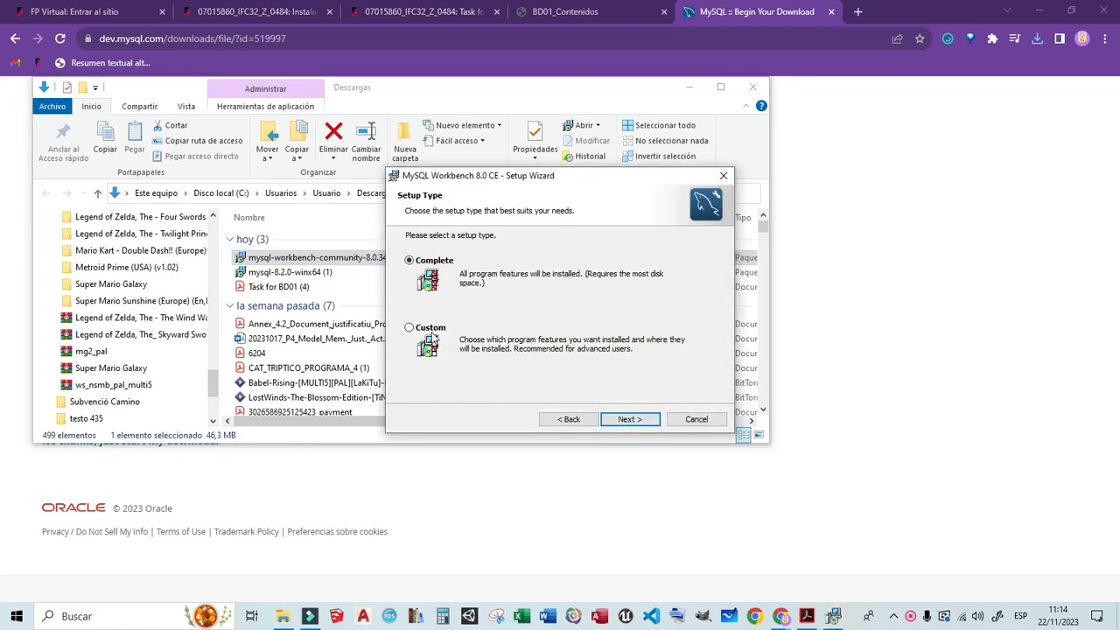
pyautogui.click(628, 421)
pyautogui.click(628, 420)
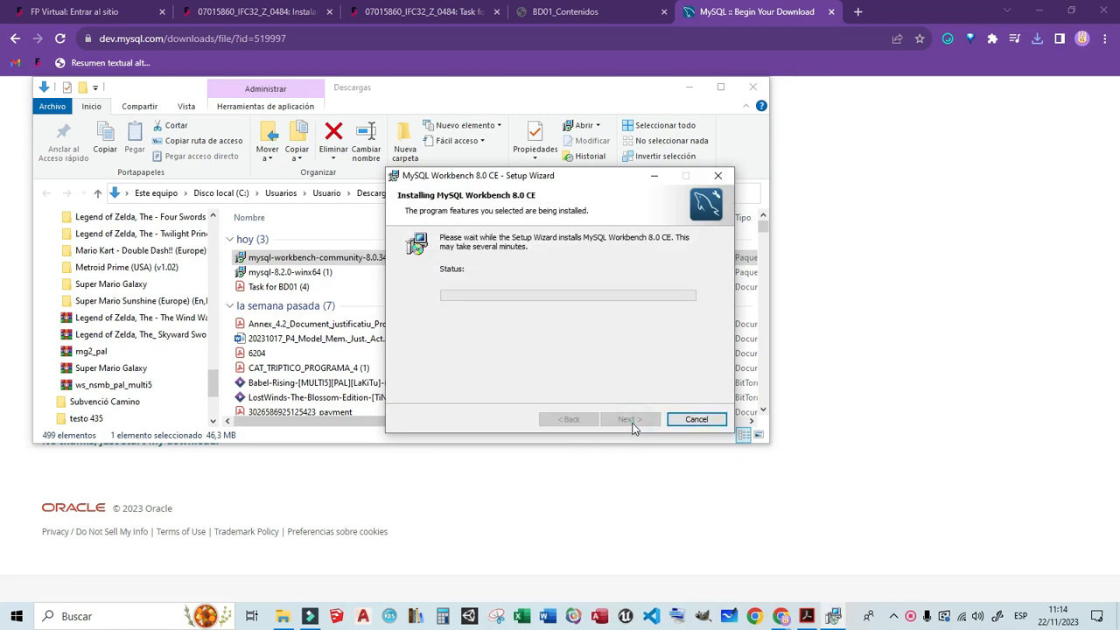
# - Close the Descargas window, minimize the browser, and finish the setup wizard with Launch MySQL Workbench now enabled
pyautogui.click(746, 91)
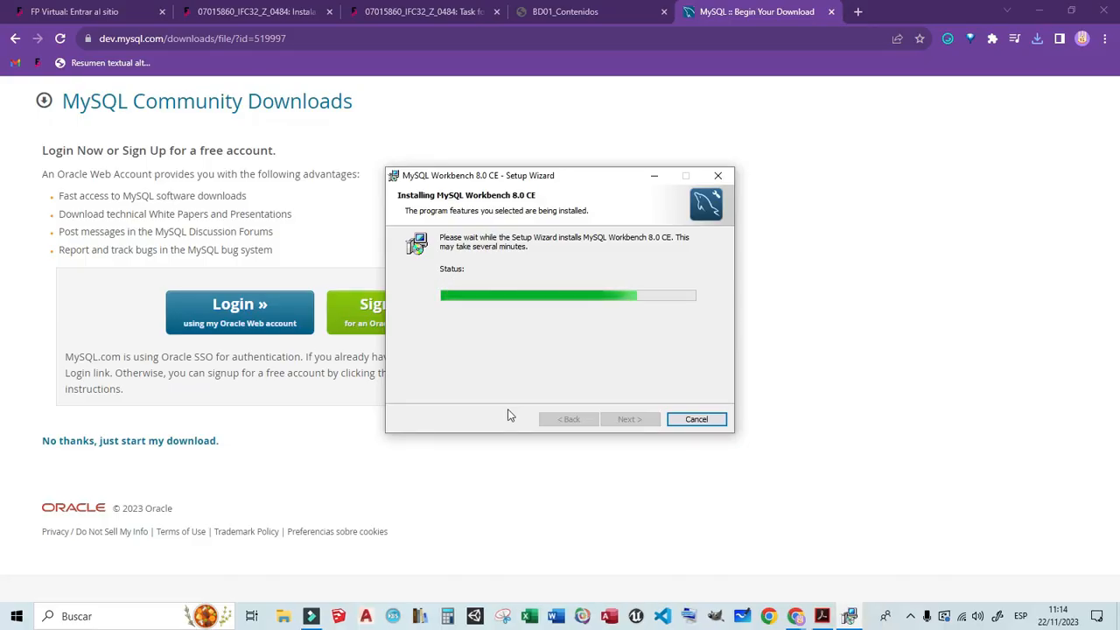
pyautogui.click(1039, 10)
pyautogui.click(1034, 10)
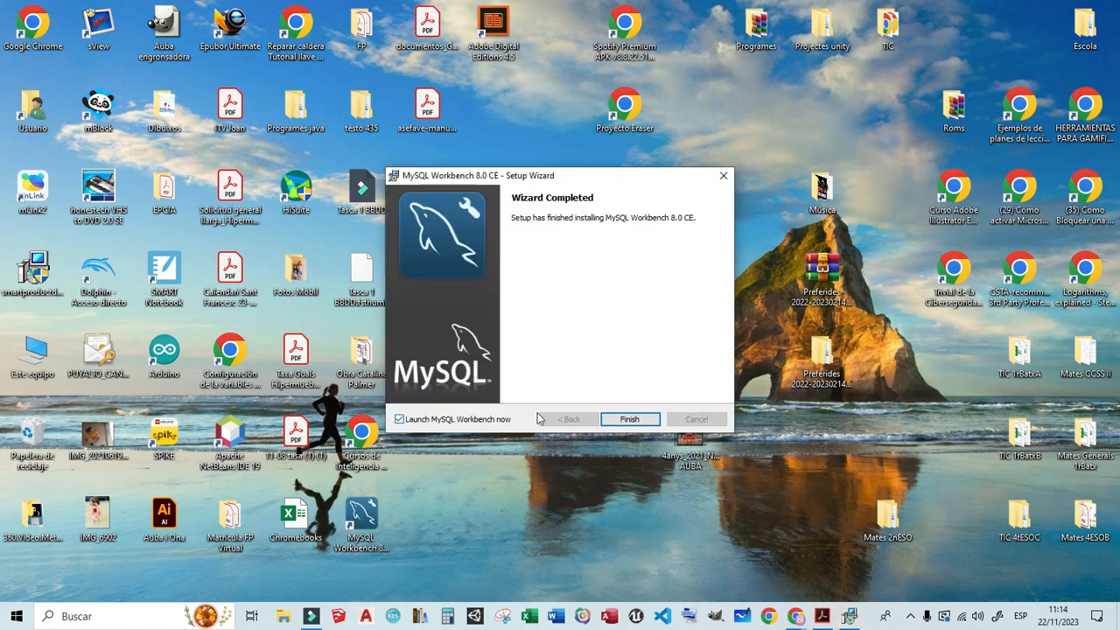
pyautogui.click(621, 419)
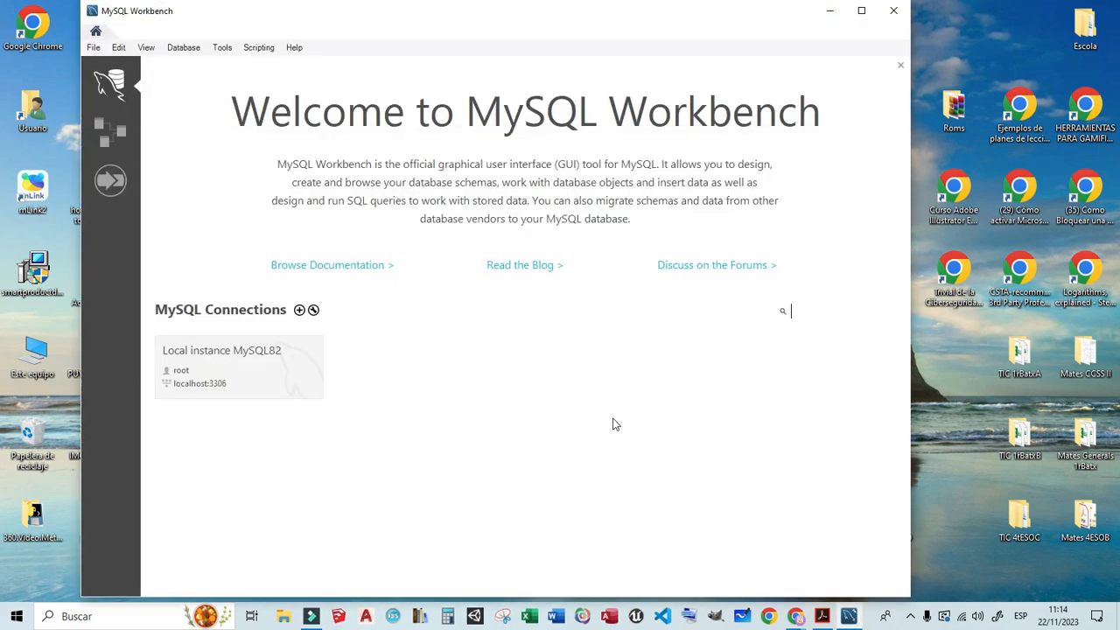
# - Connect to Local instance MySQL82 with the root password, continue past the connection warning, and maximize the Workbench window
pyautogui.click(275, 380)
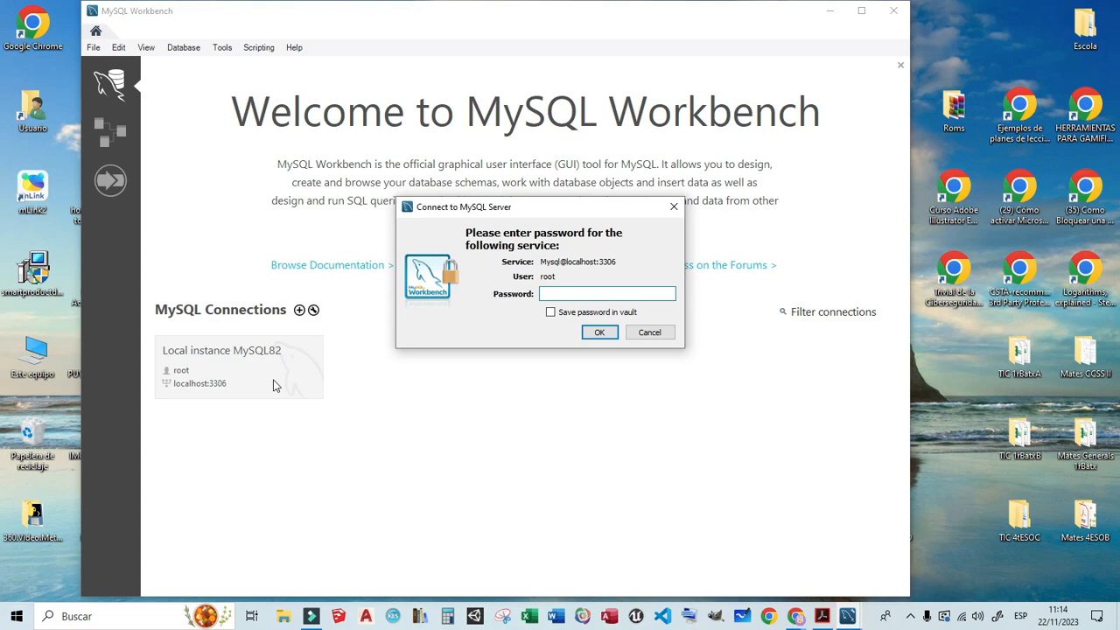
pyautogui.click(547, 293)
pyautogui.click(570, 294)
pyautogui.write('*')
pyautogui.click(599, 333)
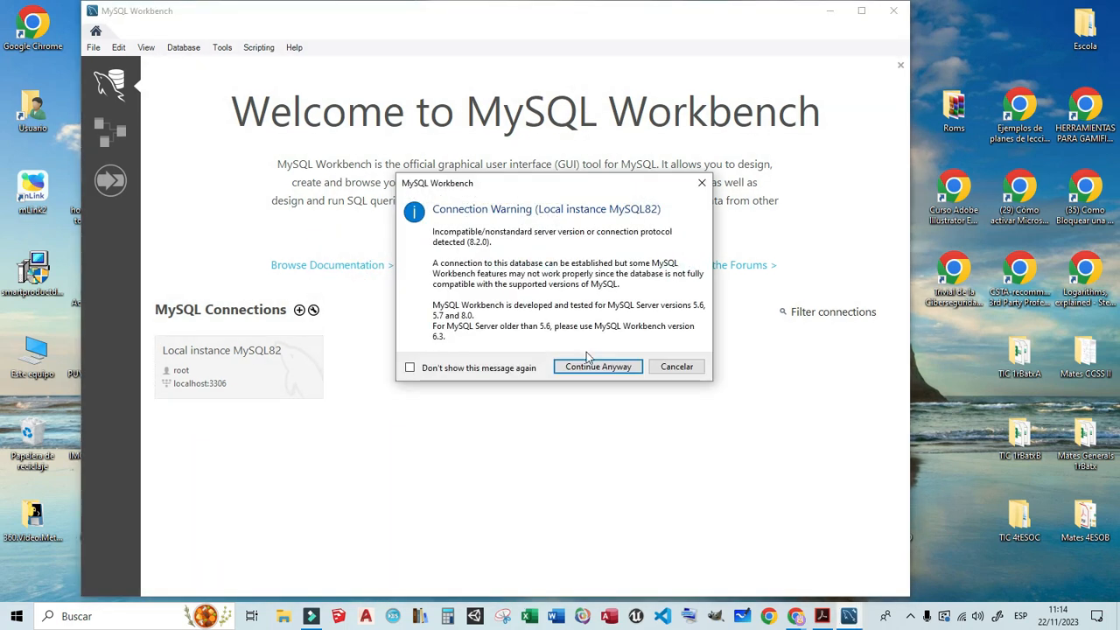
pyautogui.click(593, 368)
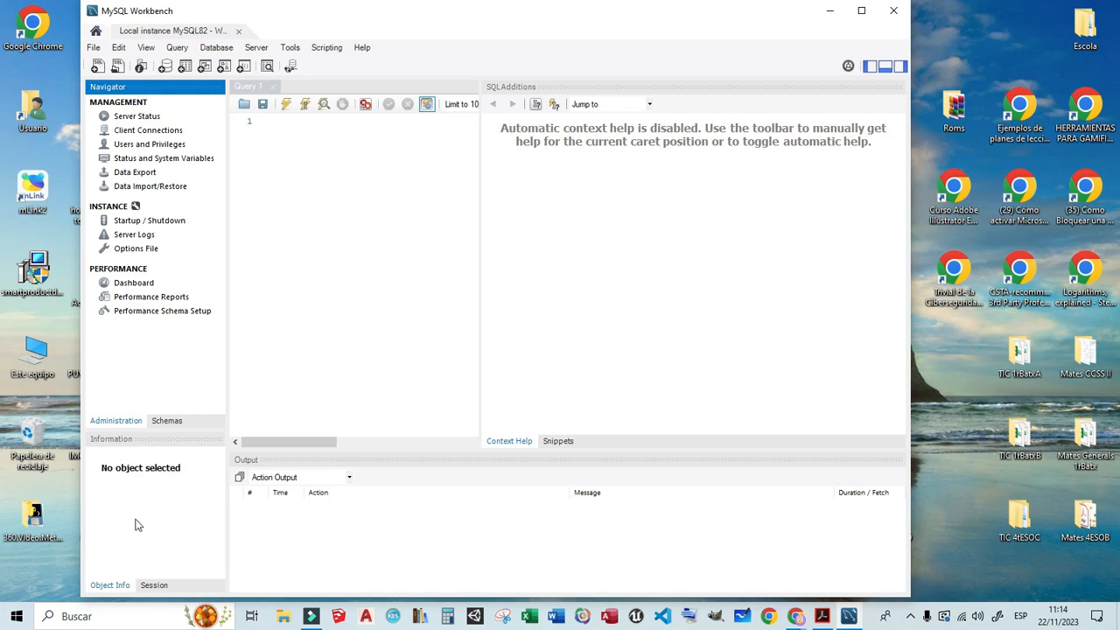
pyautogui.click(851, 16)
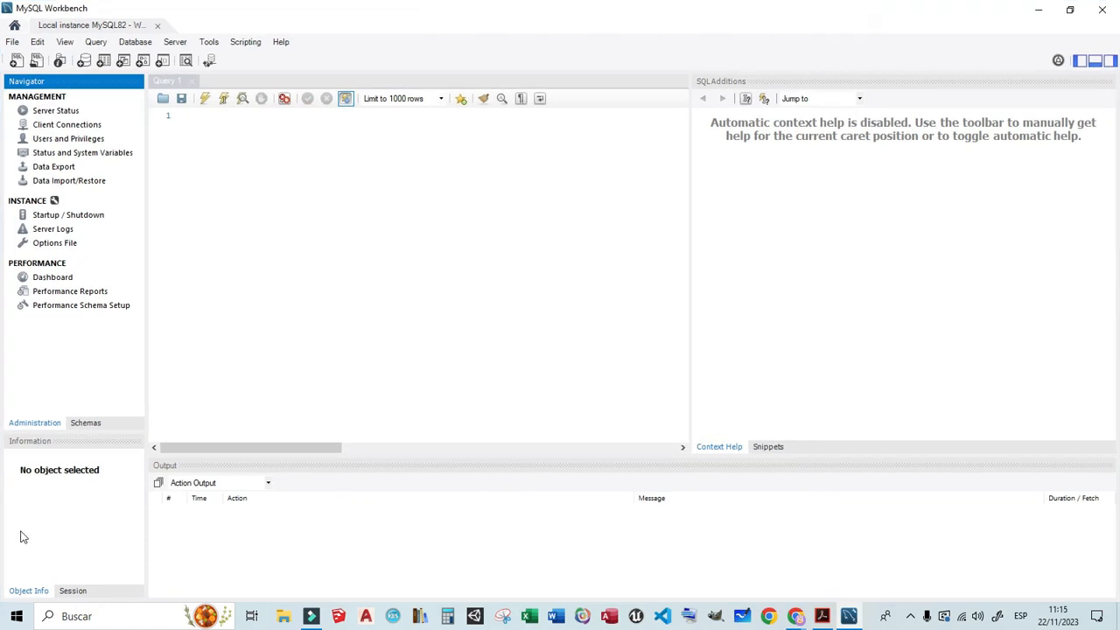